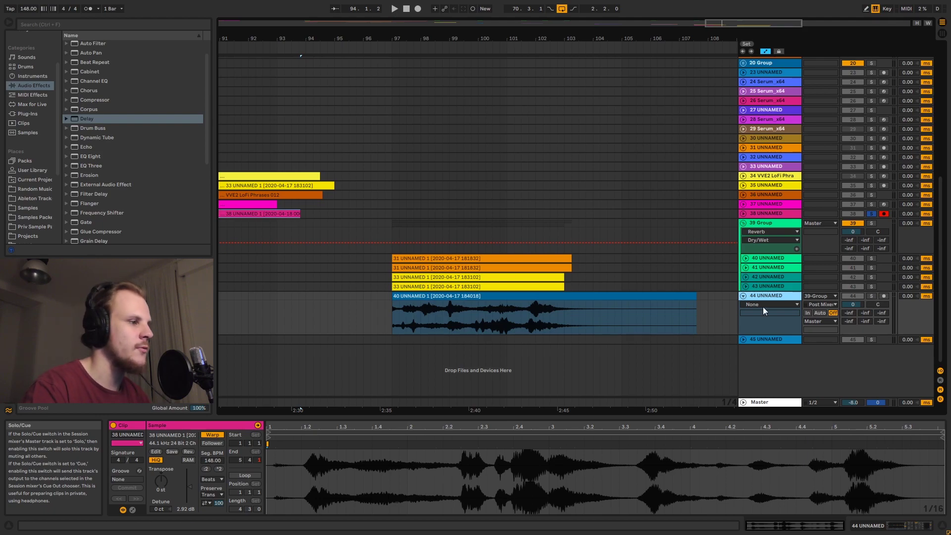
Select the 40 UNNAMED clip on track 44 and solo track 44
click(391, 320)
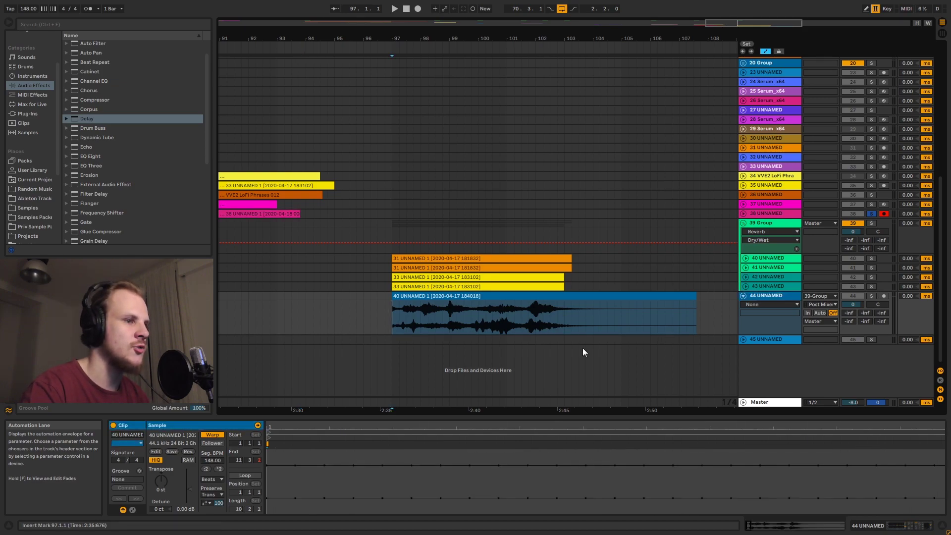
click(871, 296)
Zoom in around bar 97 and play the soloed track-44 vocal from bar 97 to about bar 103
click(391, 315)
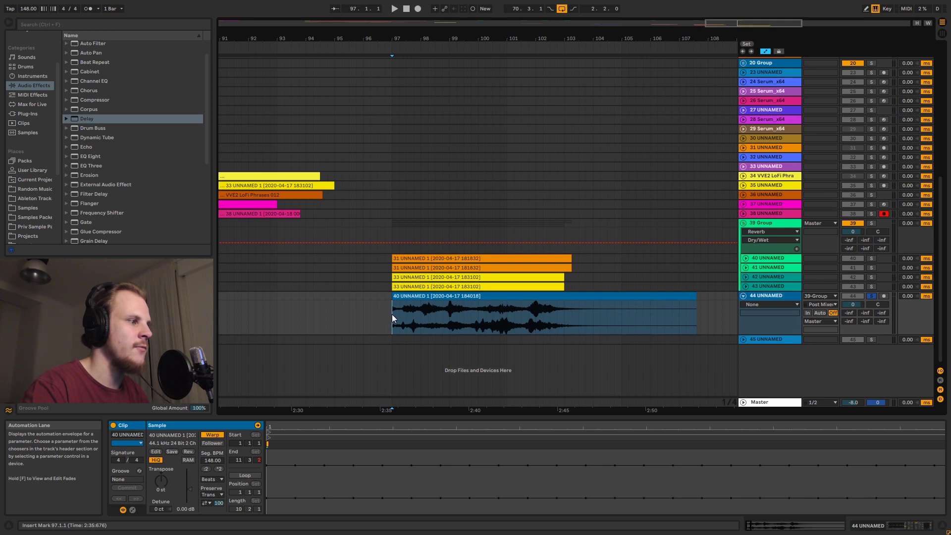
drag(470, 39, 432, 62)
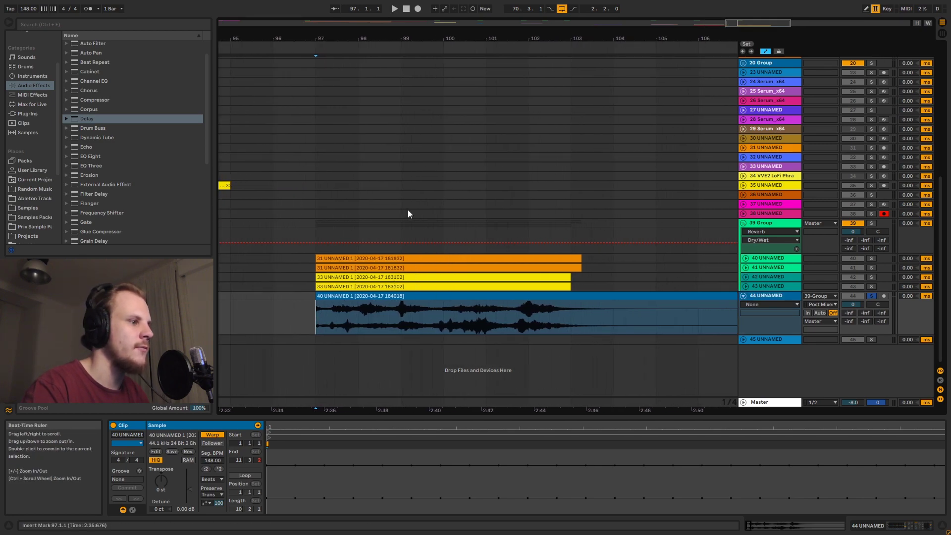
key(space)
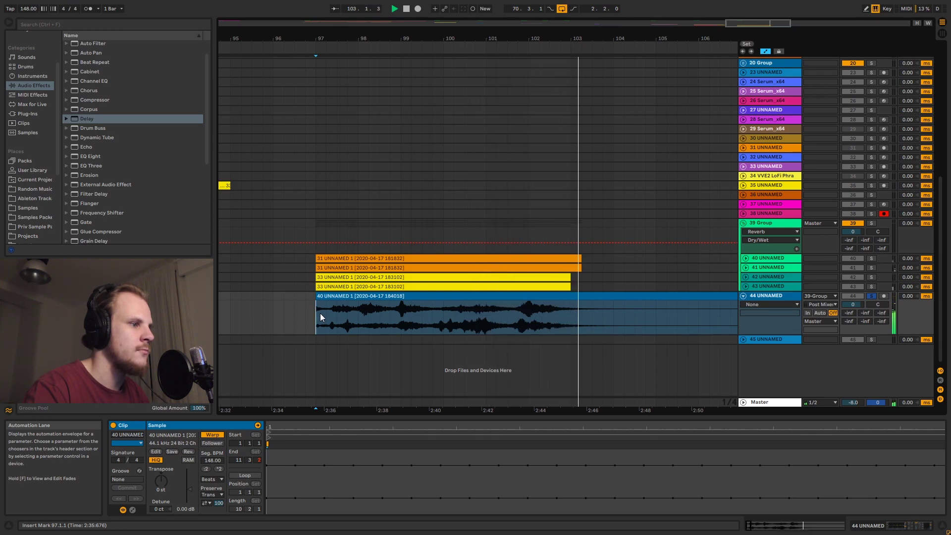
key(space)
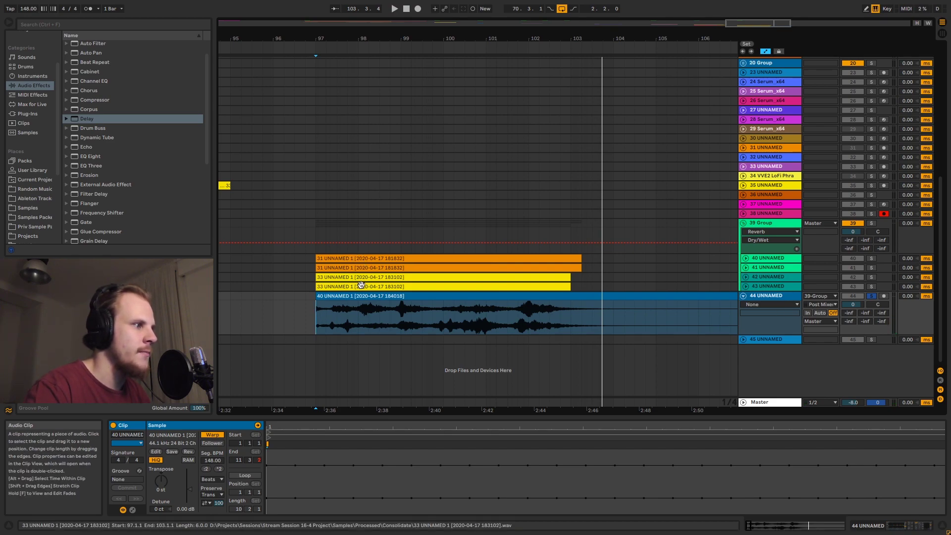
Select the 39 Group and unfold tracks 40–43 to show their EQ Eight and Utility Gain envelopes
click(769, 252)
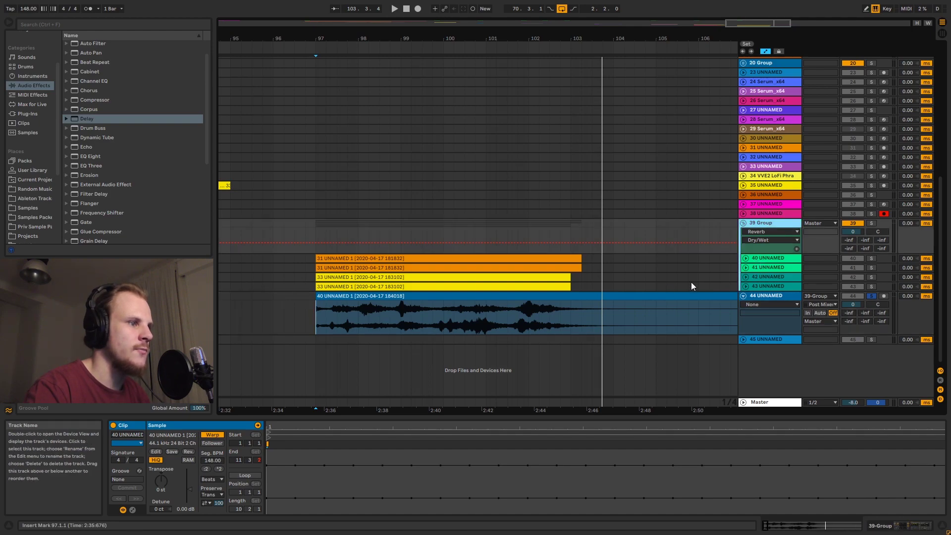
click(745, 258)
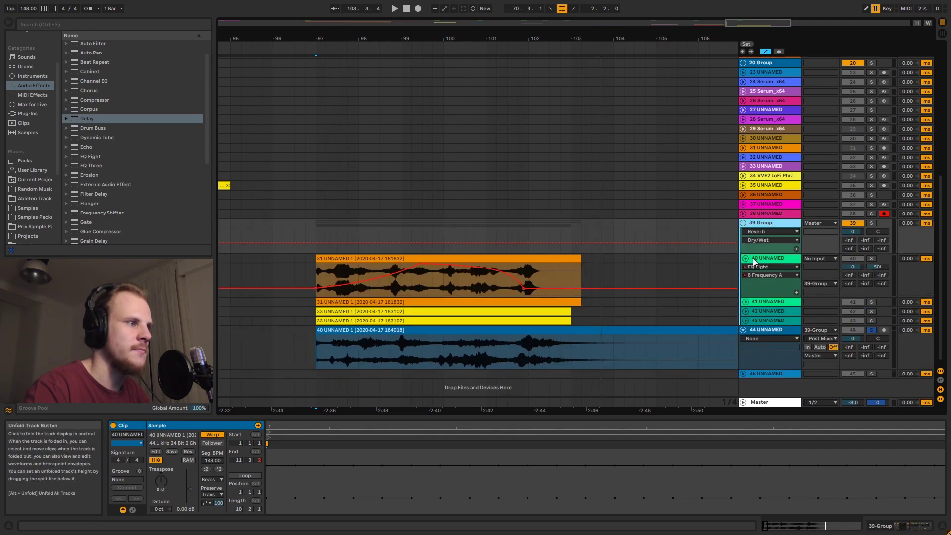
click(763, 259)
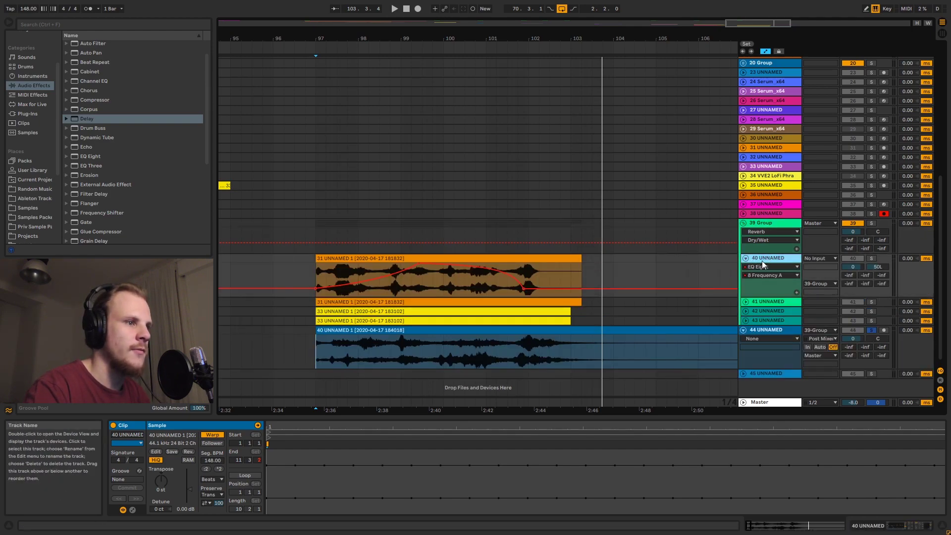
click(745, 301)
click(756, 346)
click(746, 345)
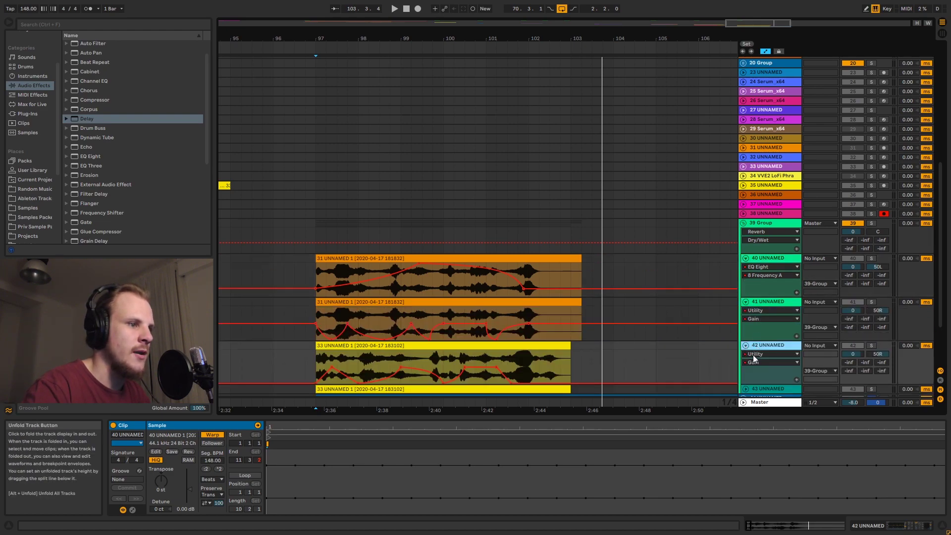
click(746, 389)
scroll(433, 290, down, 5)
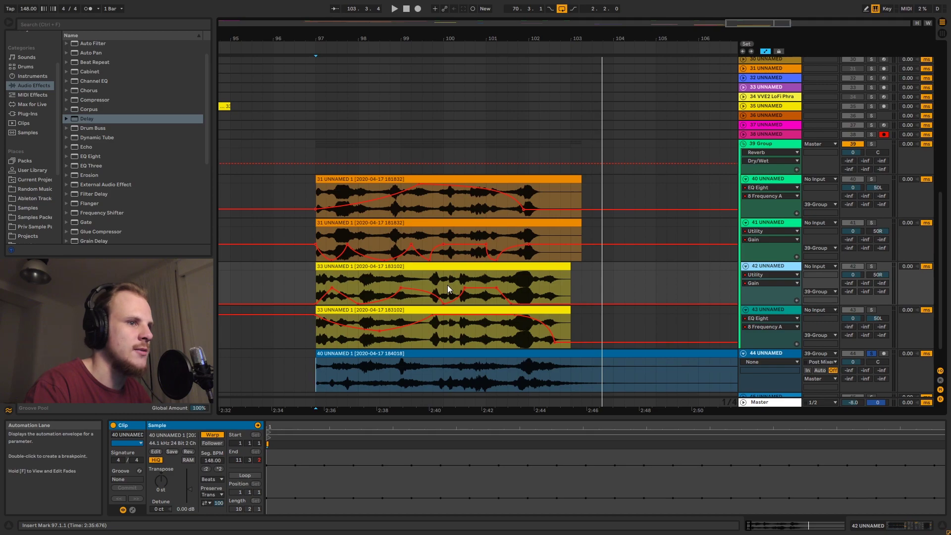
Show the 39 Group's Delay and Reverb devices and select the Reverb
click(317, 275)
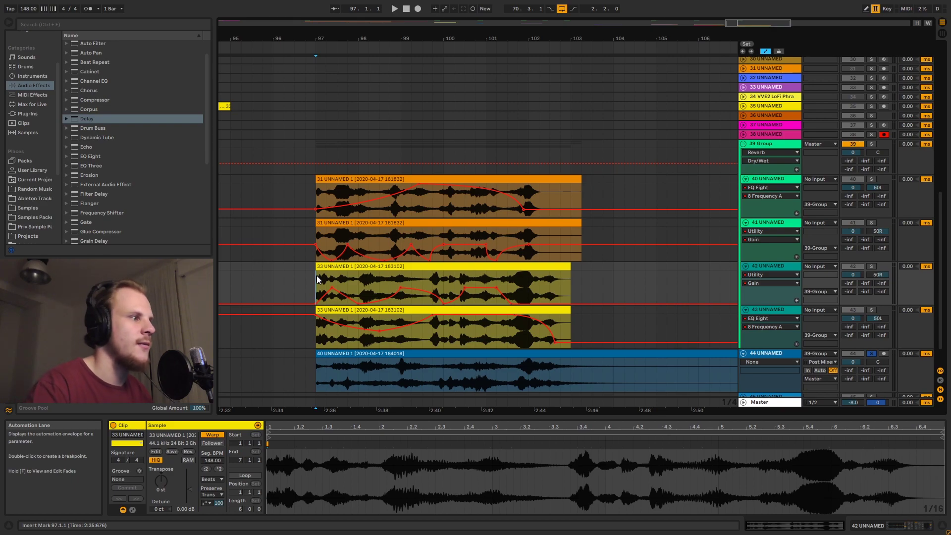
click(773, 144)
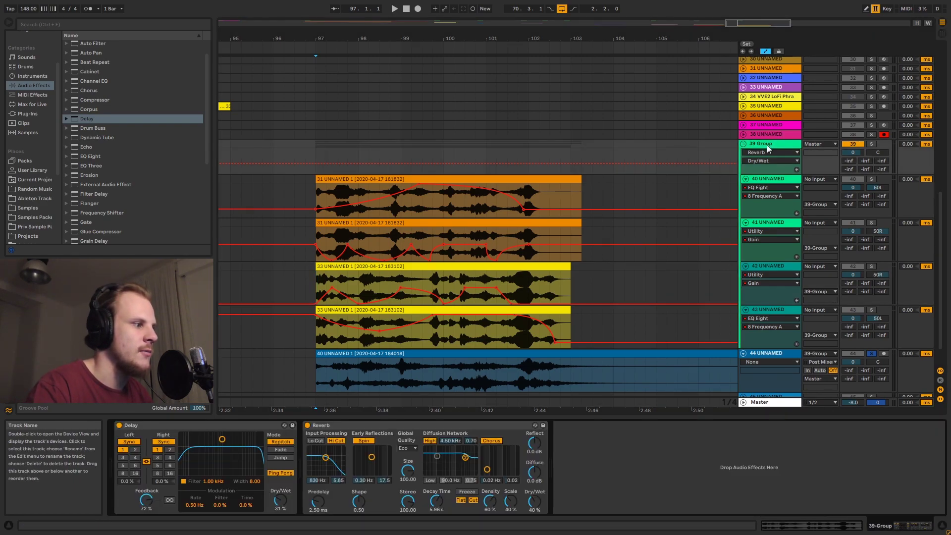
click(331, 424)
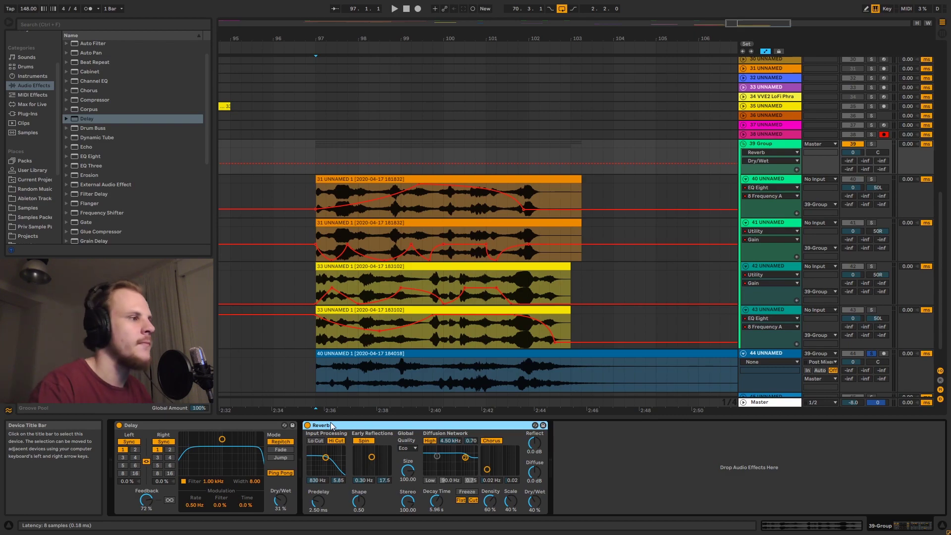
Fold tracks 40–43 back up and collapse the 39 Group
click(747, 179)
click(747, 189)
click(746, 198)
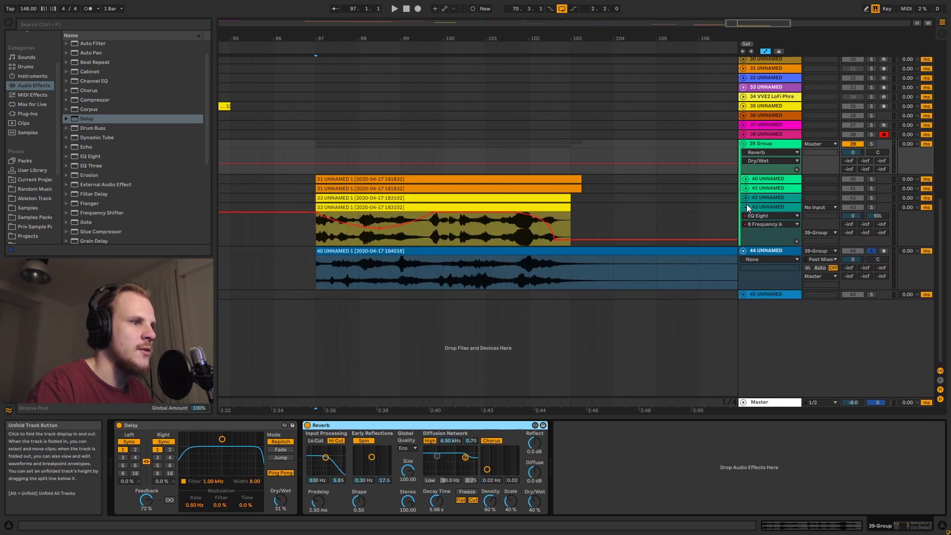
click(746, 206)
click(743, 144)
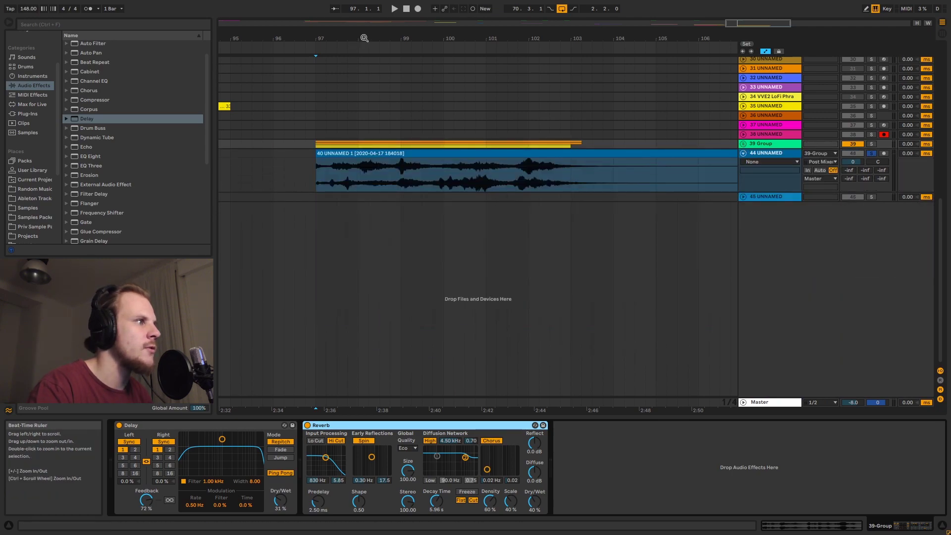
Zoom out and paste the track-38 vocal clip onto a new audio track 46 at bar 97
drag(365, 38, 559, 15)
click(459, 134)
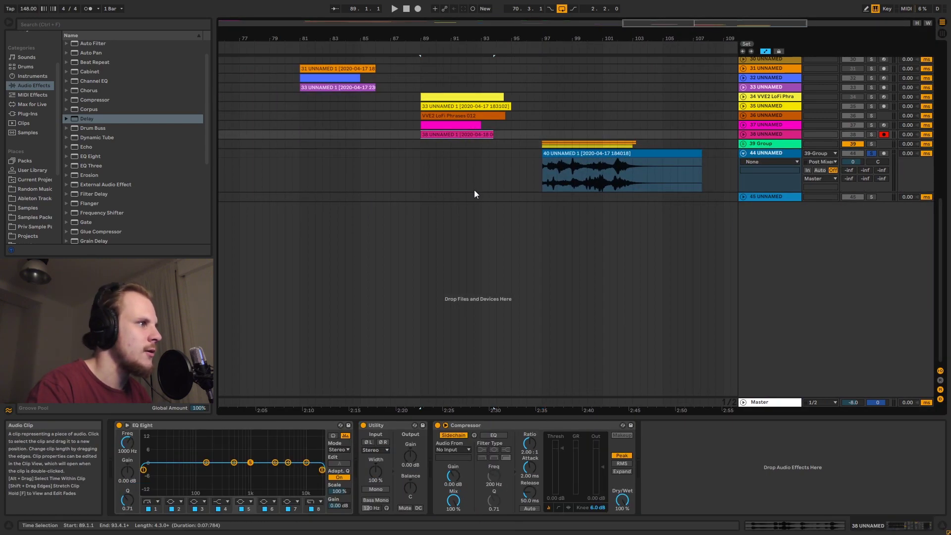
click(547, 228)
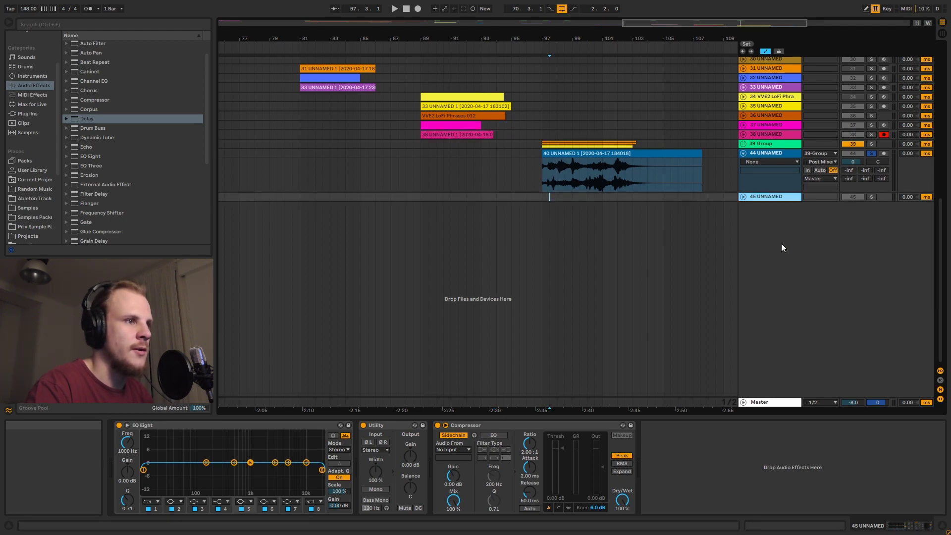
key(ctrl+t)
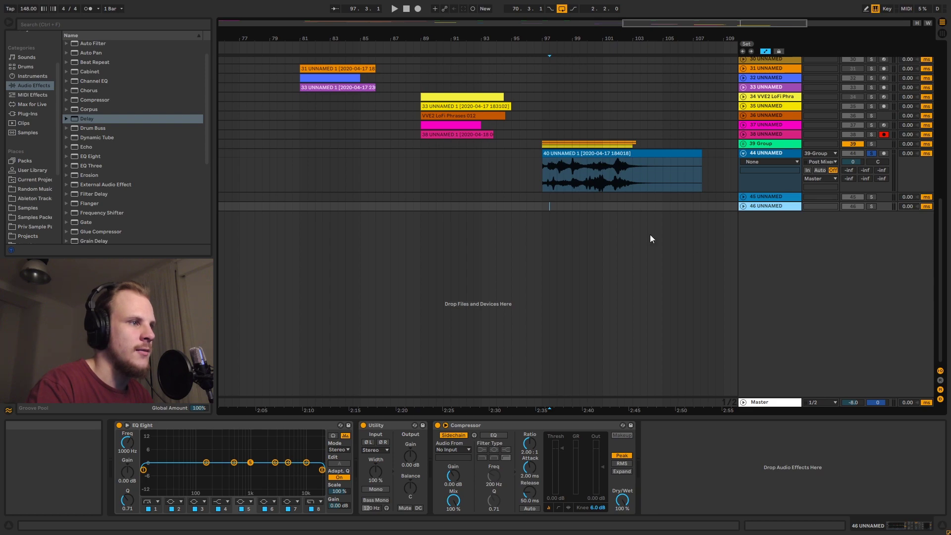
key(ctrl+v)
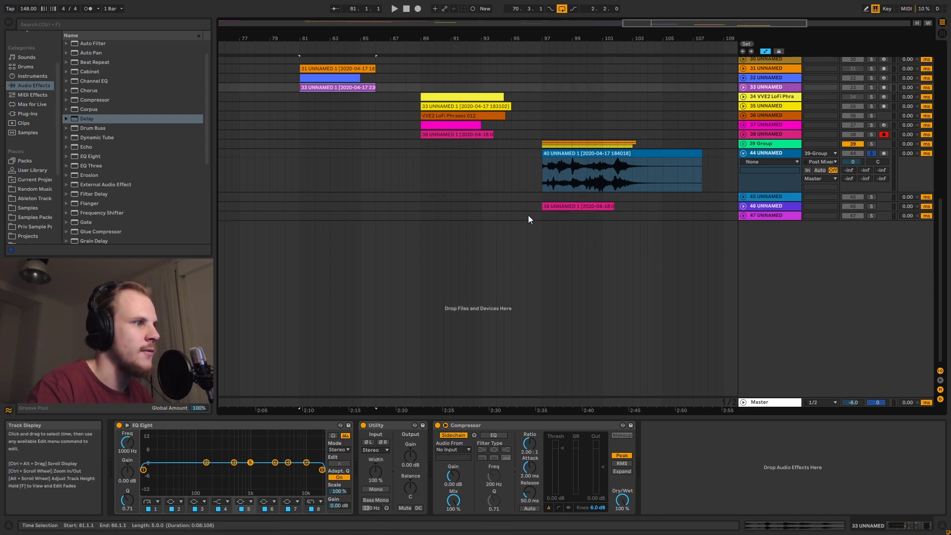
Paste the 33 UNNAMED clip onto track 47 at bar 97
click(545, 216)
key(ctrl+v)
click(743, 206)
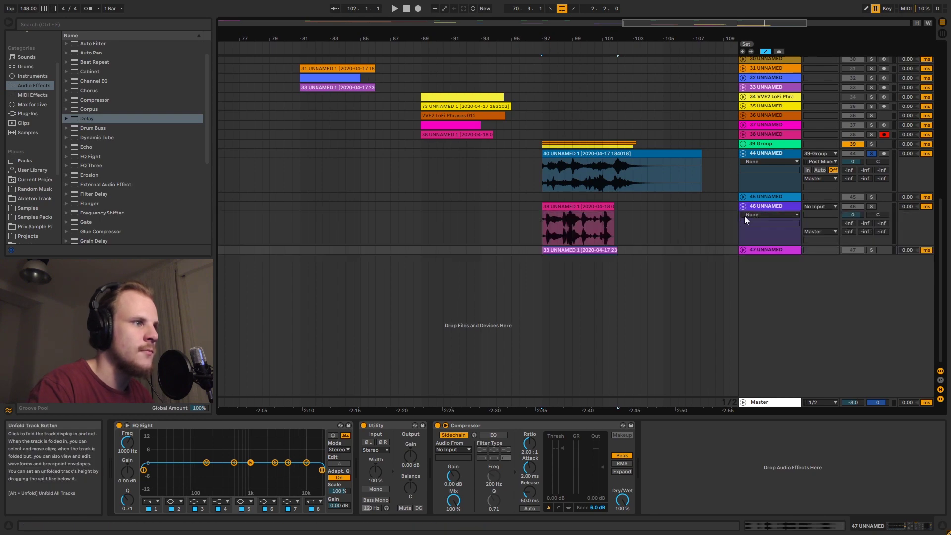
Zoom in on bars 97–101 and select the new vocal clips on tracks 46 and 47
click(743, 250)
drag(568, 39, 420, 259)
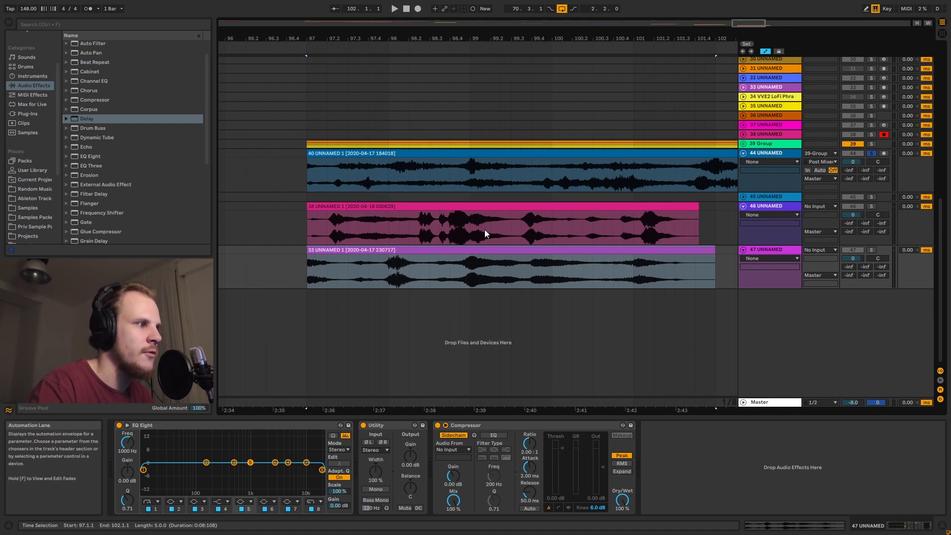
click(388, 208)
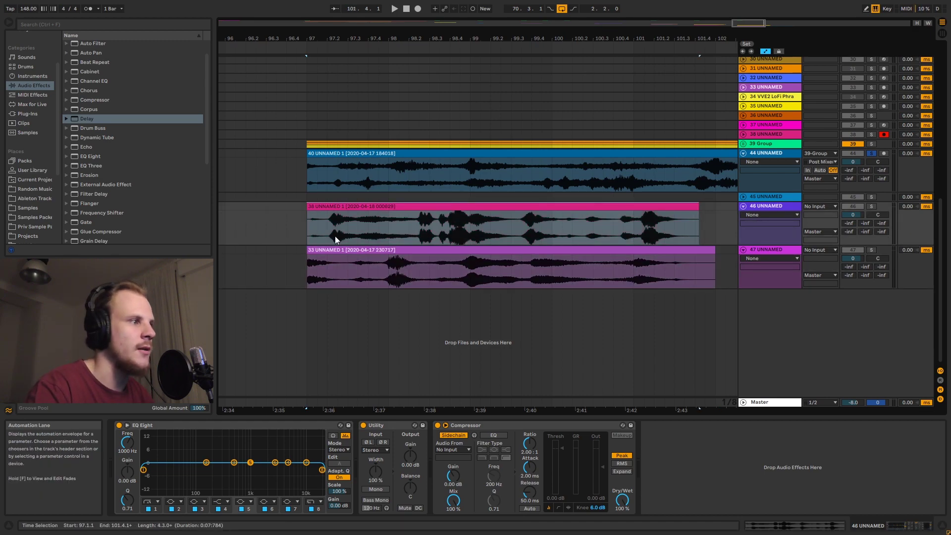
click(361, 263)
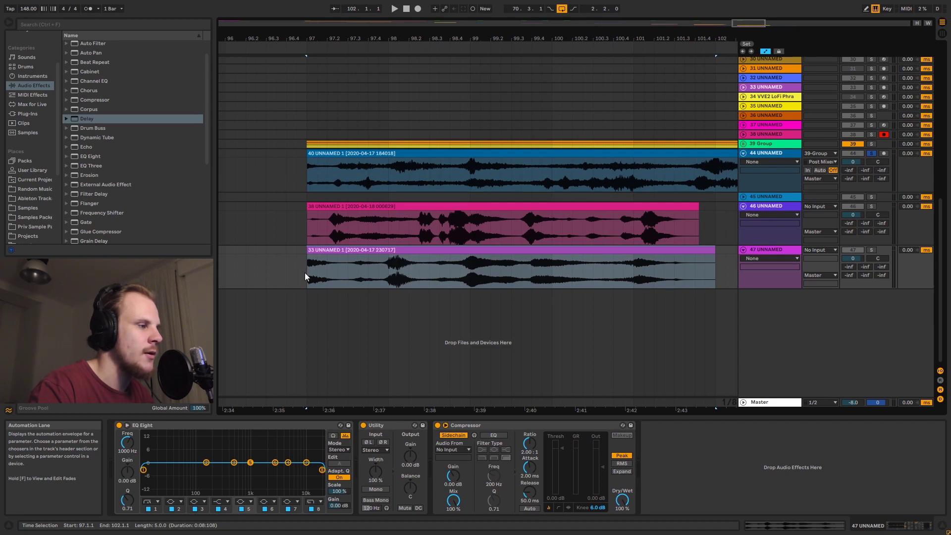
drag(306, 272, 715, 274)
Duplicate tracks 47 and 46, then group tracks 46–49 into a new group with Ctrl+G
click(769, 249)
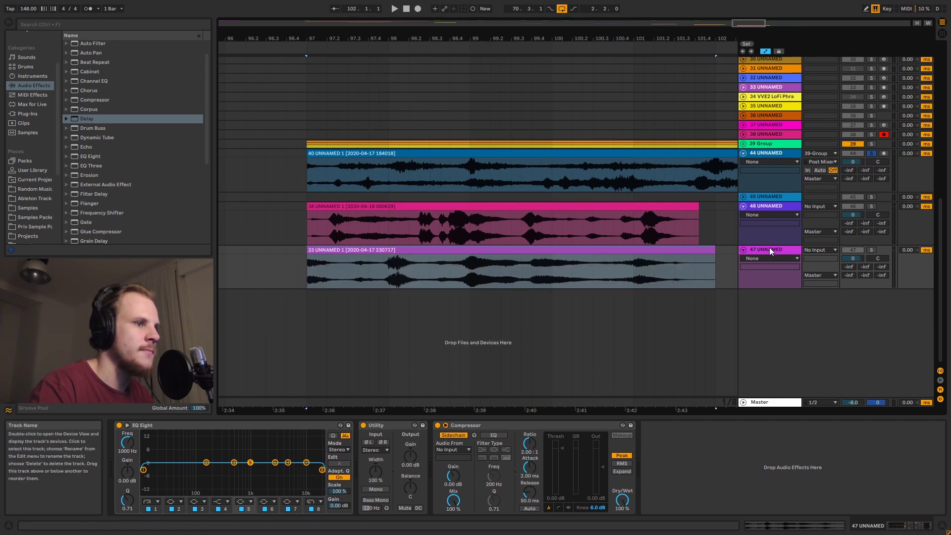
key(ctrl+d)
click(760, 207)
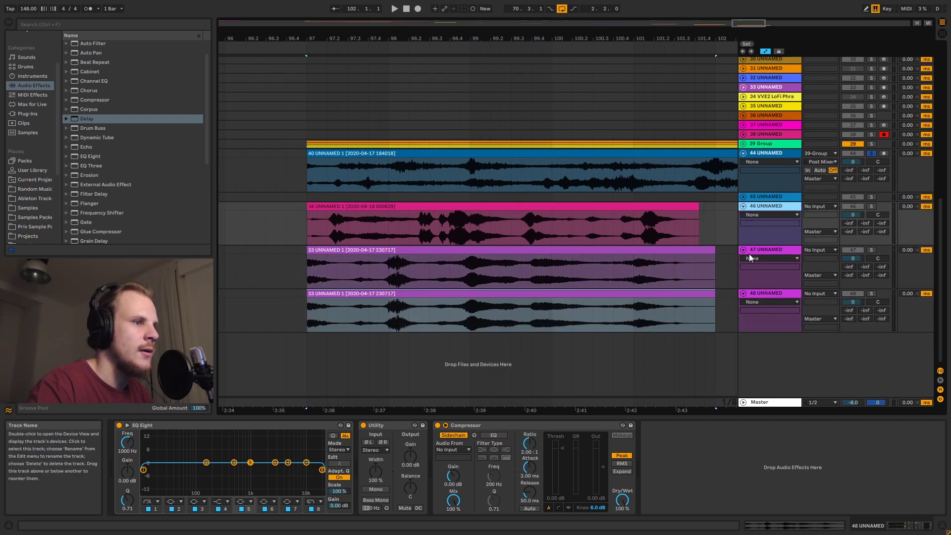
key(ctrl+d)
click(770, 207)
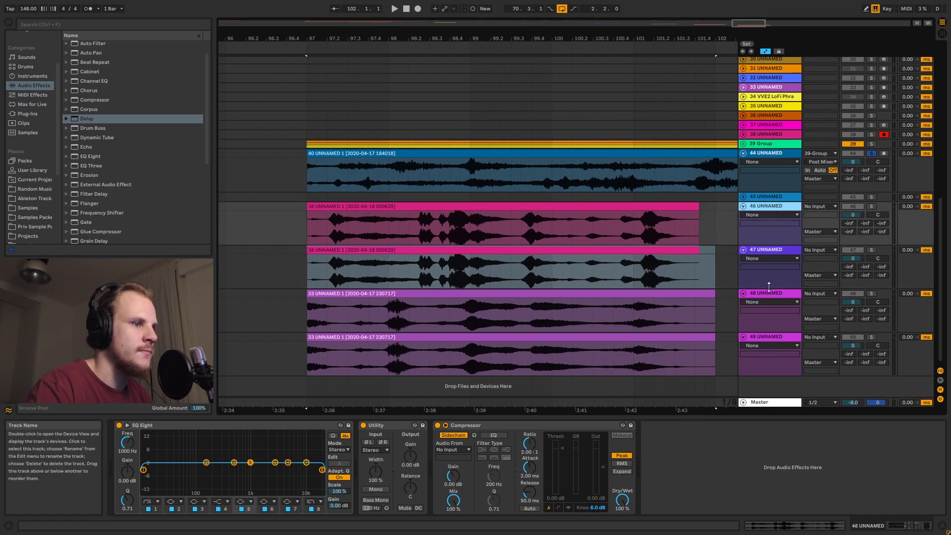
shift+click(763, 337)
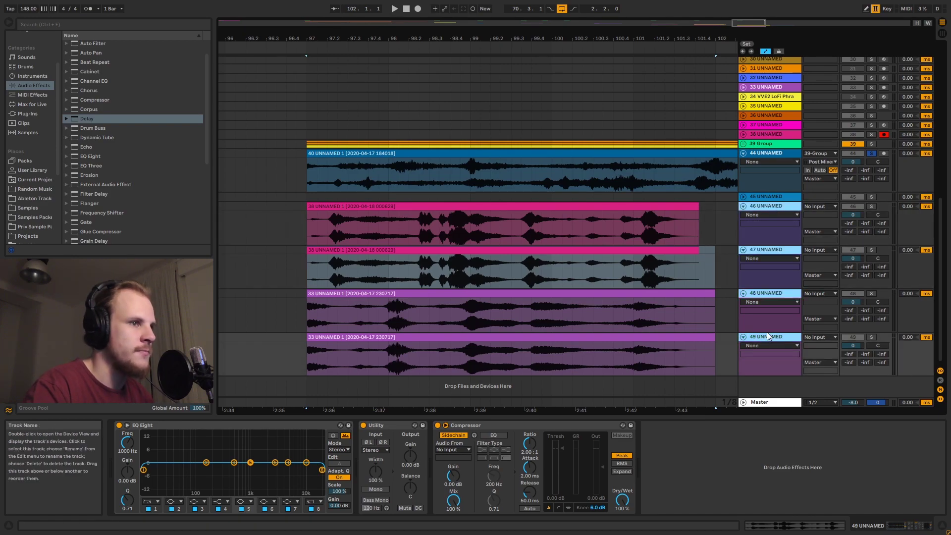
key(ctrl+g)
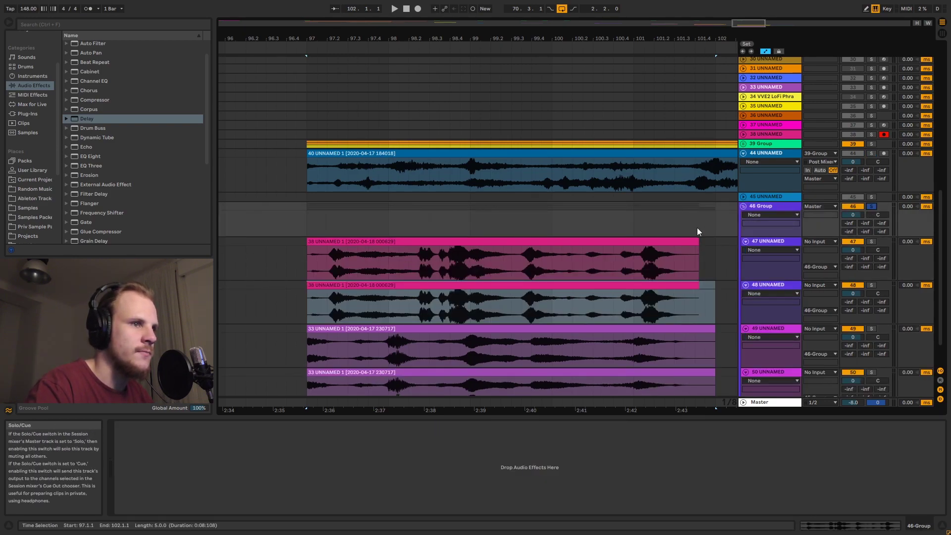
Pan the four vocal tracks alternately 50L and 50R, then play from bar 97
scroll(697, 232, down, 3)
click(311, 169)
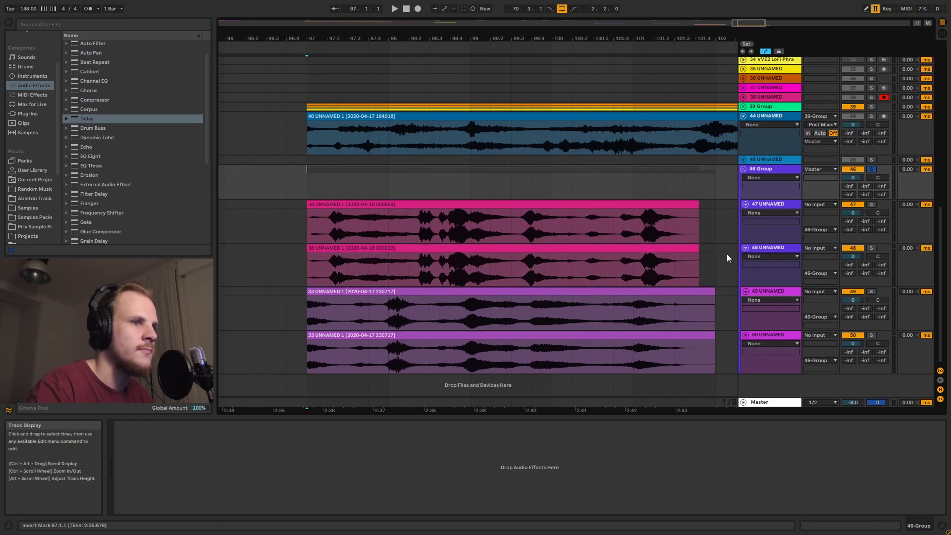
mouse_move(877, 212)
mouse_down()
mouse_move(883, 247)
mouse_move(878, 227)
mouse_up()
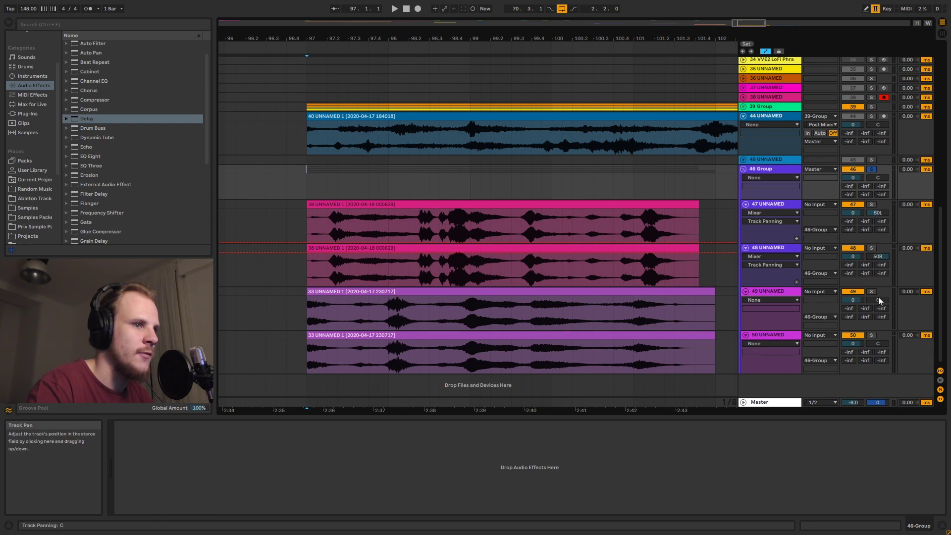
mouse_move(879, 300)
mouse_down()
mouse_move(880, 337)
mouse_move(880, 317)
mouse_up()
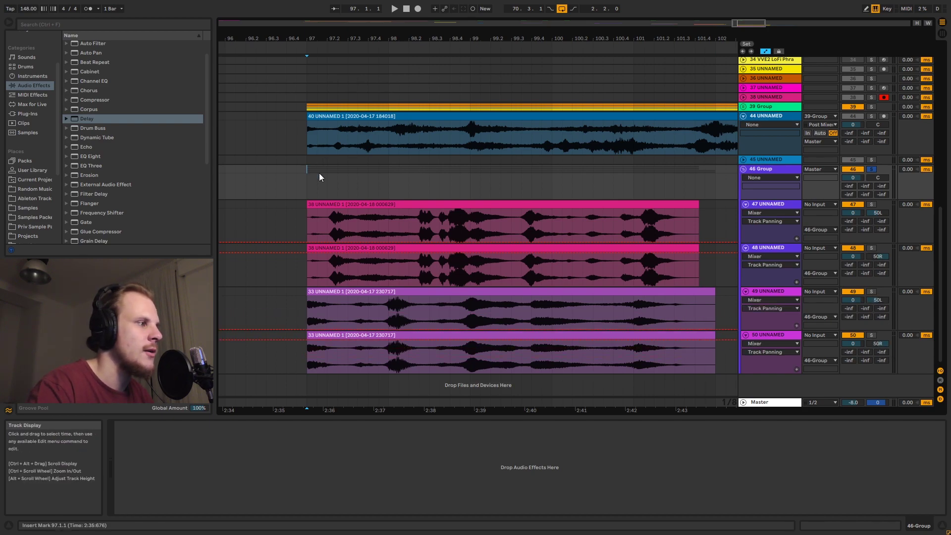
key(space)
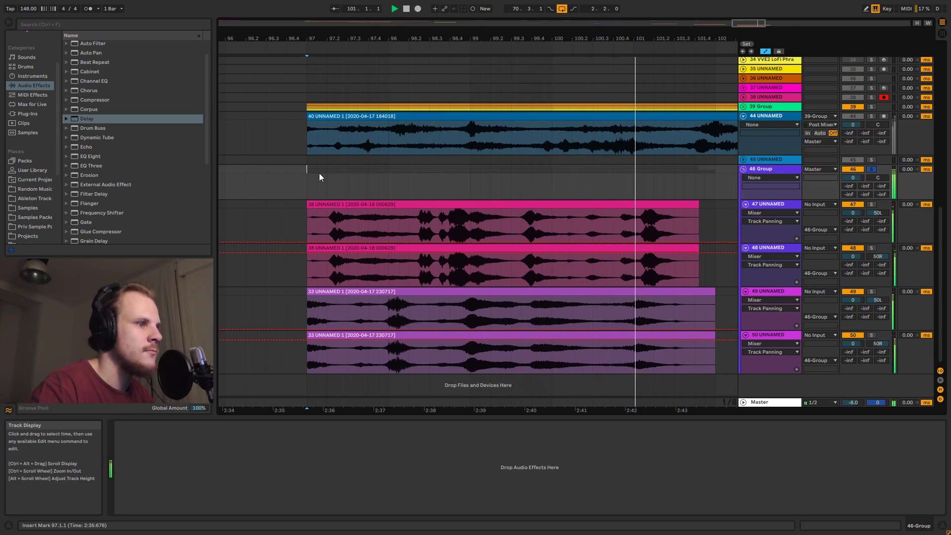
Stop playback, show track 47's EQ Eight, Utility and Compressor chain, and fold the Compressor
key(space)
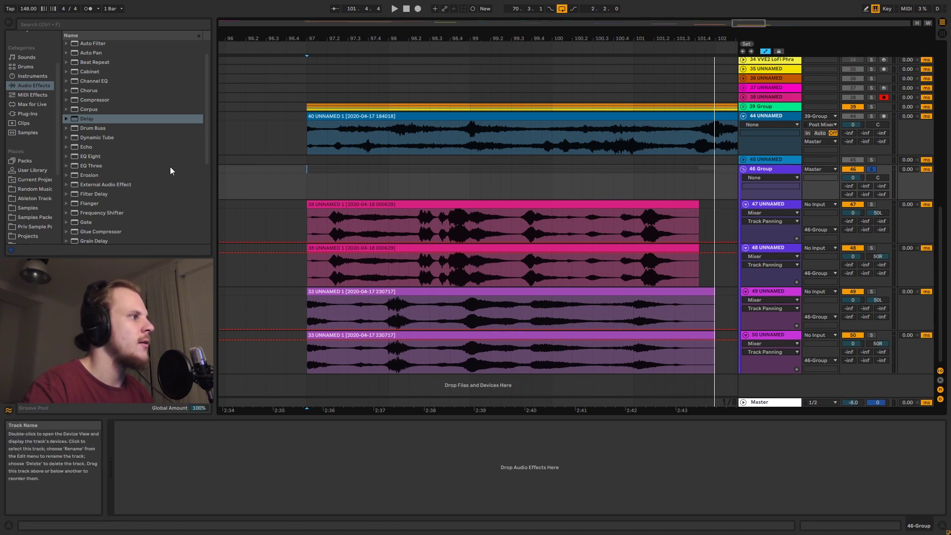
scroll(120, 173, up, 1)
scroll(120, 173, down, 3)
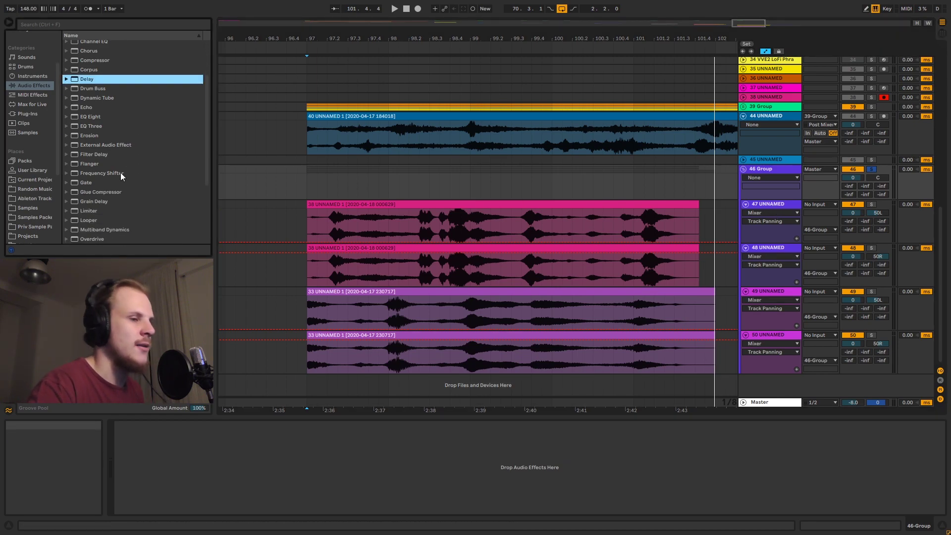
scroll(120, 174, down, 4)
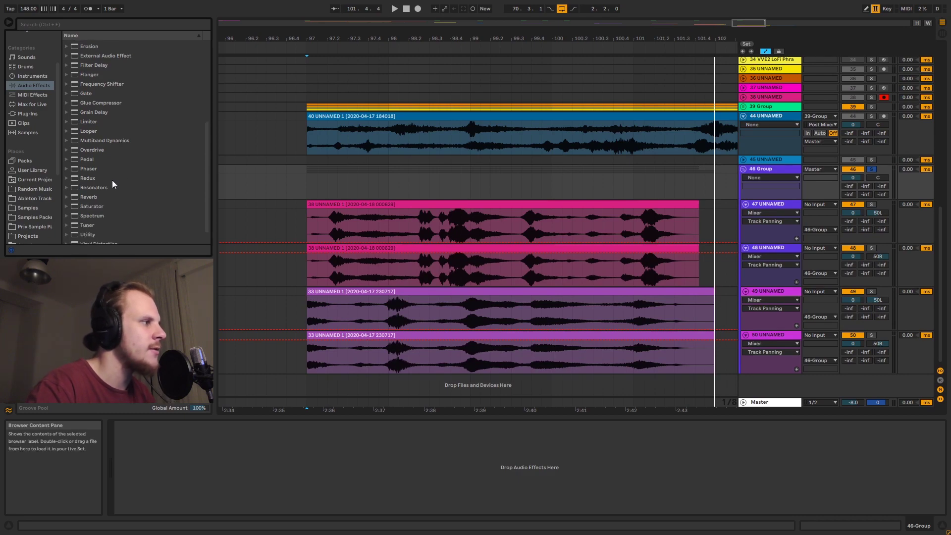
scroll(107, 196, down, 2)
click(788, 207)
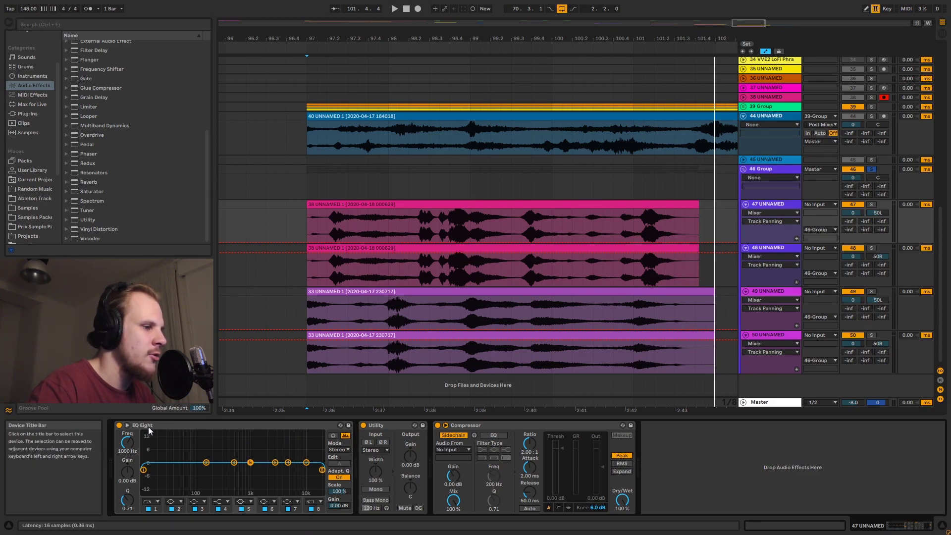
click(477, 426)
double_click(477, 426)
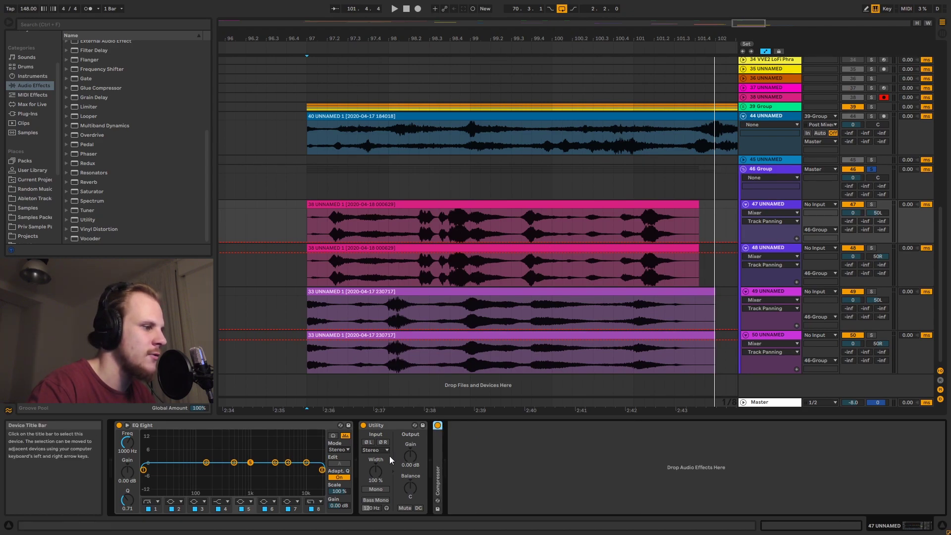
Show track 47's Utility Gain automation lane and zoom in on the clip start
click(412, 455)
click(310, 227)
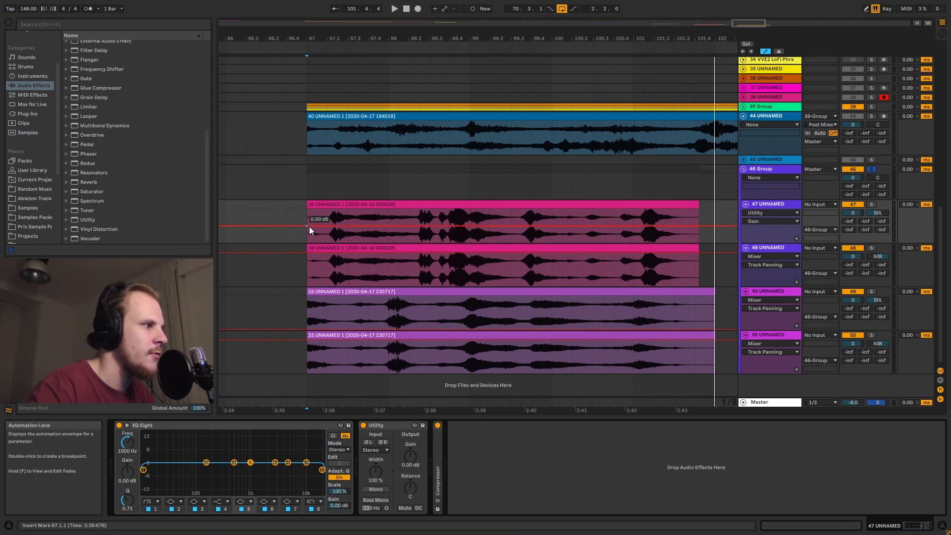
click(307, 226)
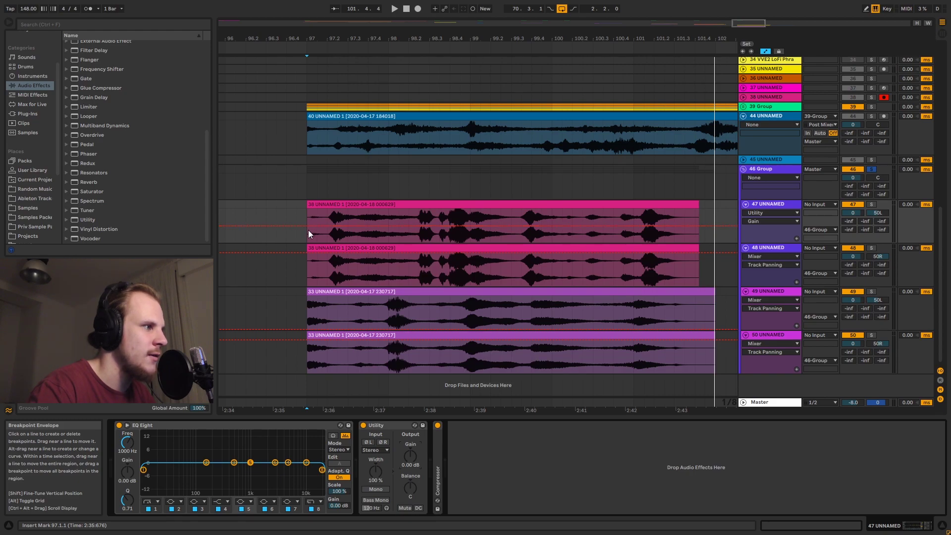
drag(309, 223, 331, 235)
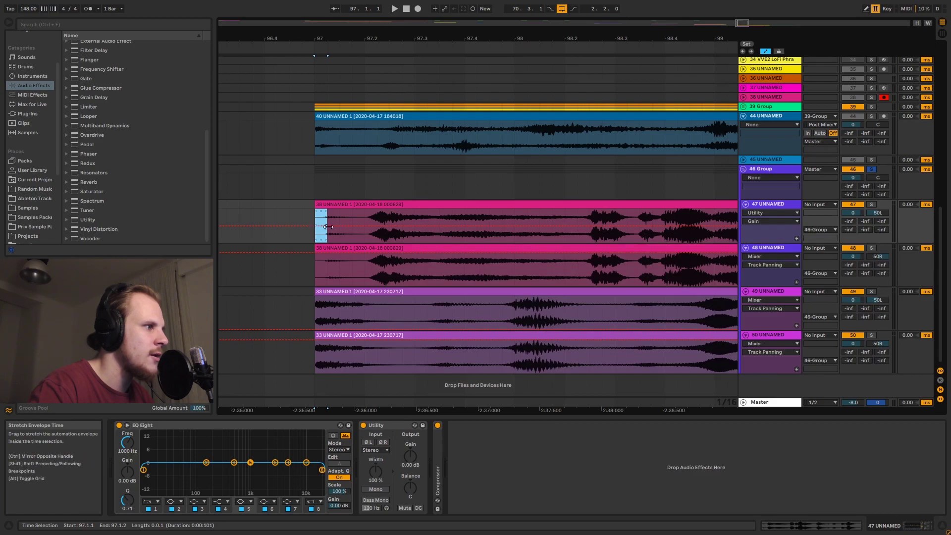
click(316, 226)
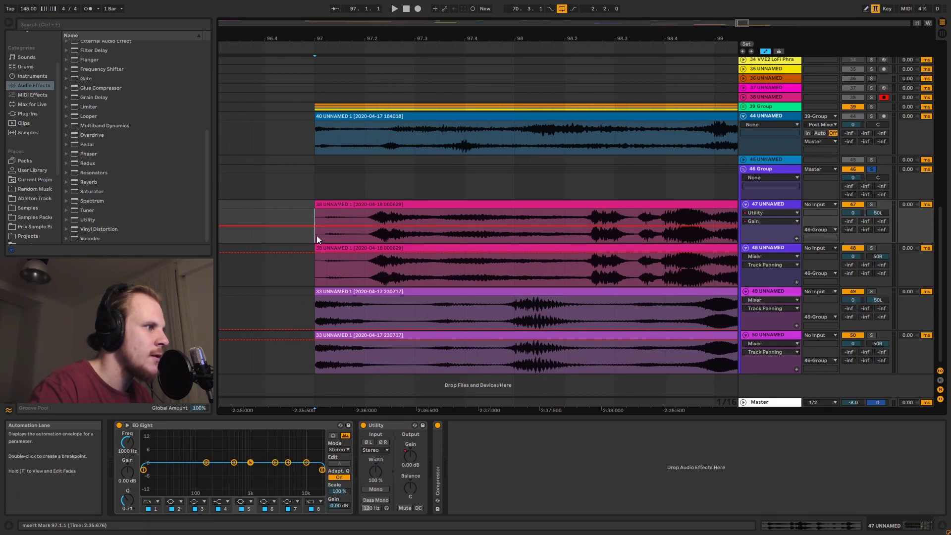
drag(316, 236, 326, 234)
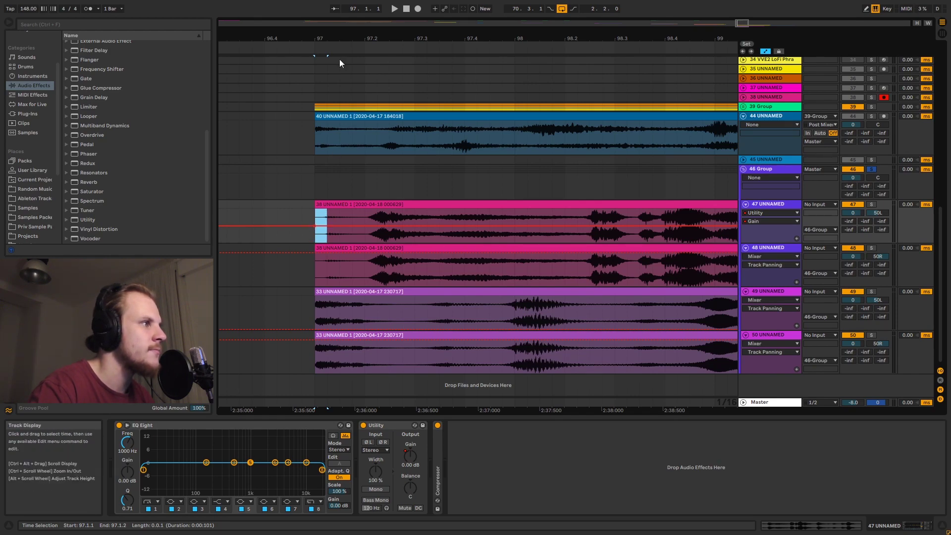
drag(335, 38, 294, 33)
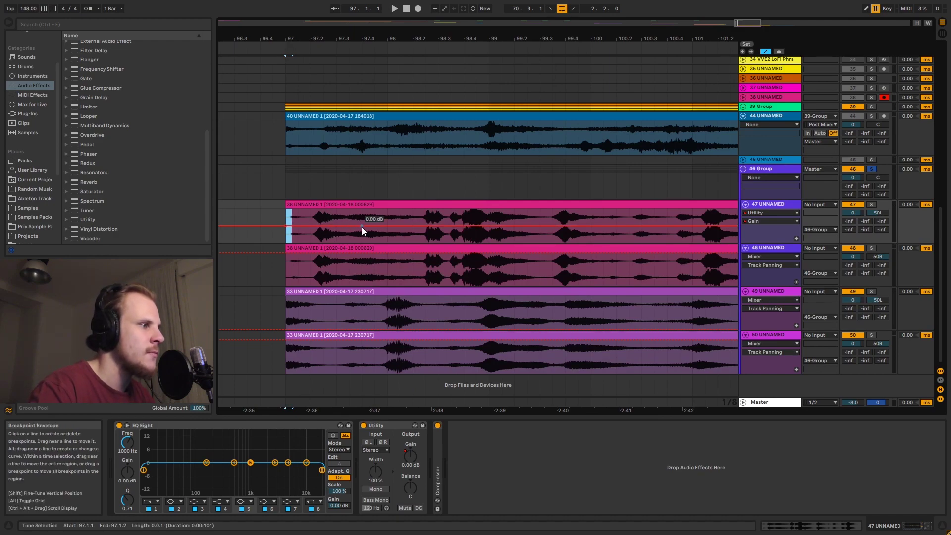
Drop the gain to -inf dB after the first phrase and near 98.2, removing stray breakpoints
drag(338, 225, 338, 242)
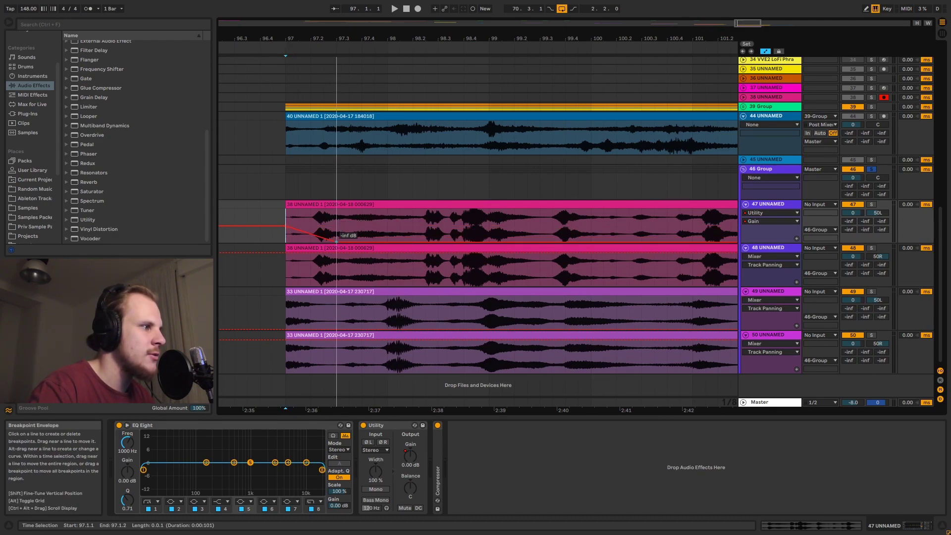
click(387, 228)
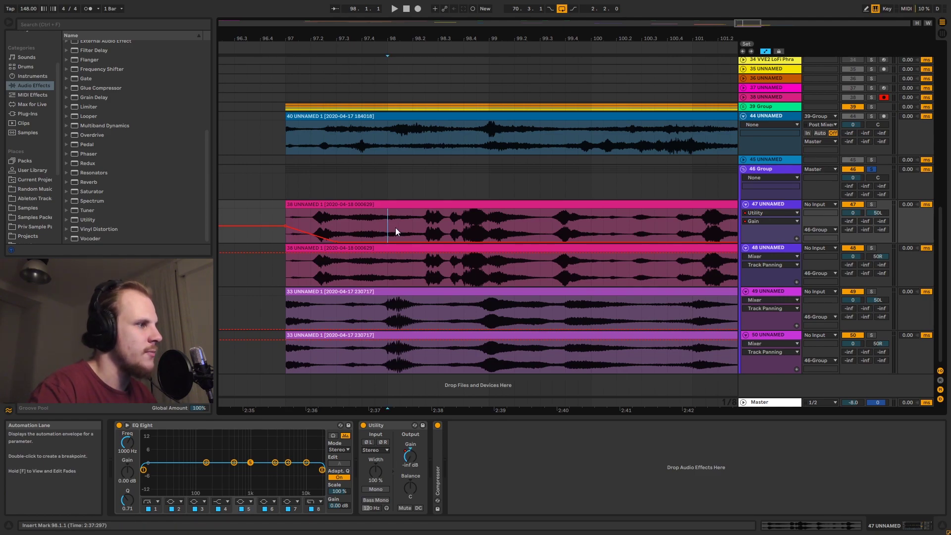
shift+click(395, 227)
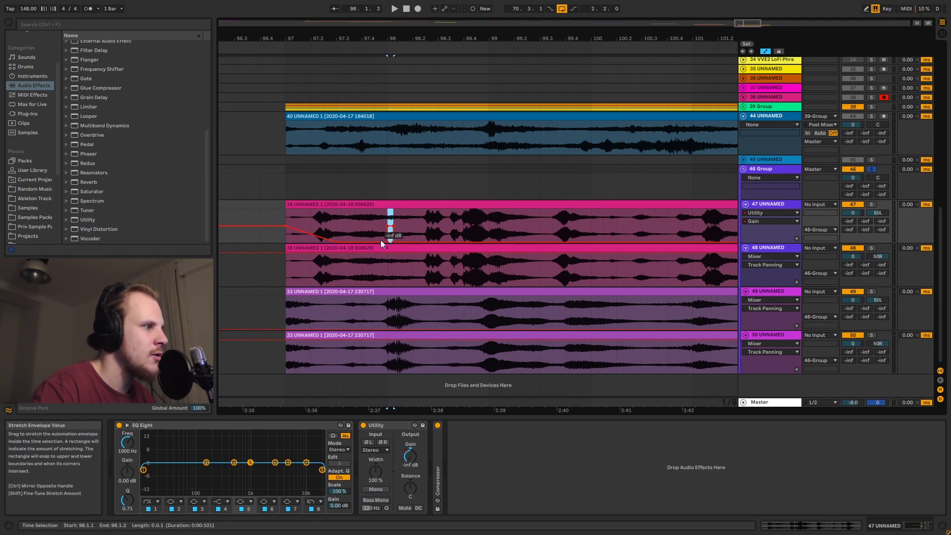
click(364, 231)
click(386, 241)
click(394, 241)
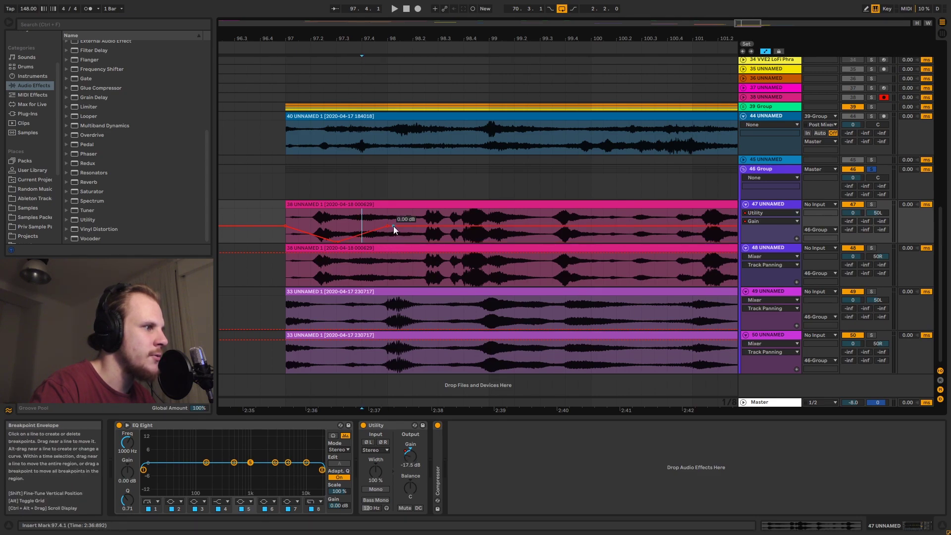
drag(436, 227, 438, 243)
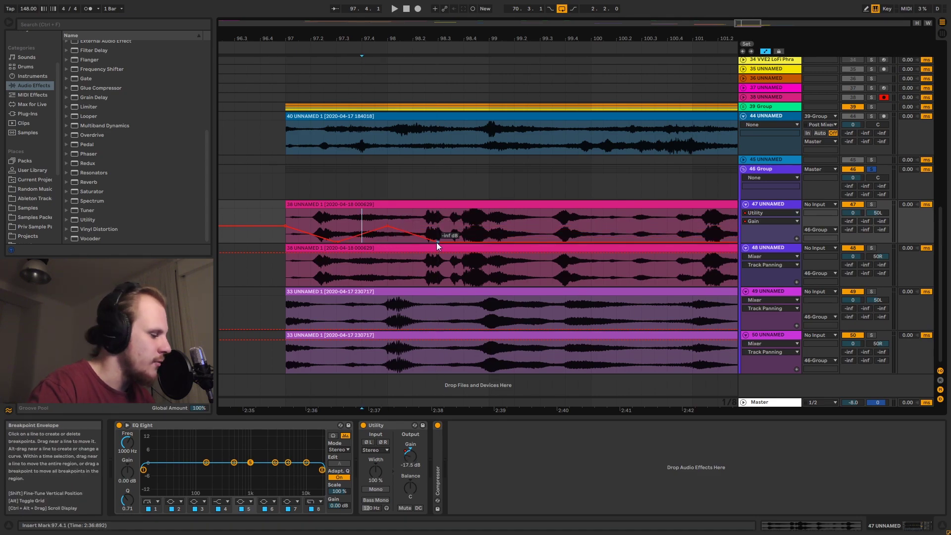
Raise the gain back to 0 dB around 99.1.1 and shift the gate breakpoints earlier
click(488, 227)
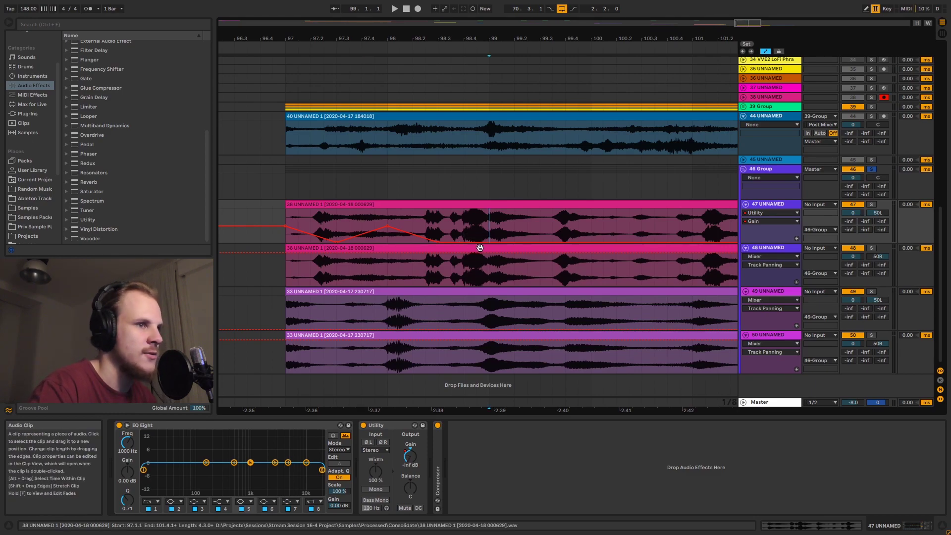
drag(489, 237, 490, 226)
click(511, 234)
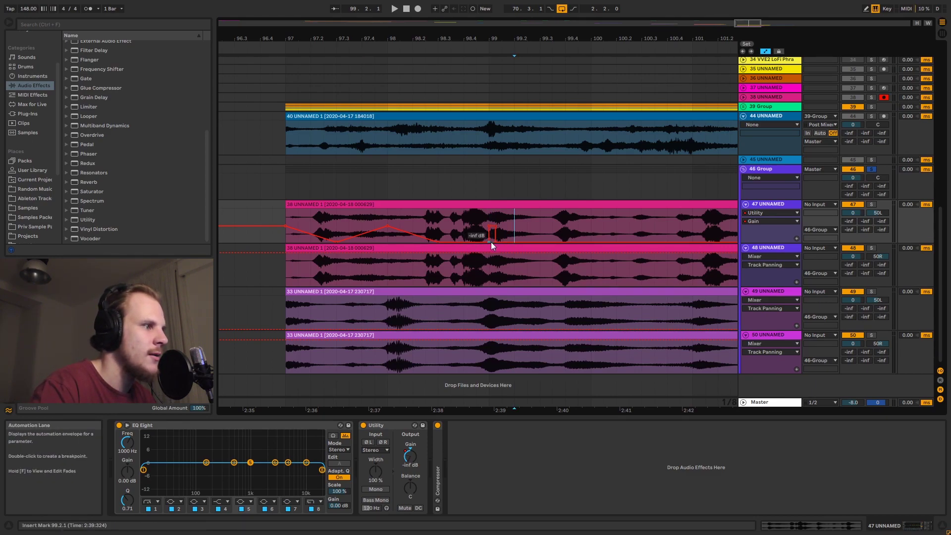
click(494, 243)
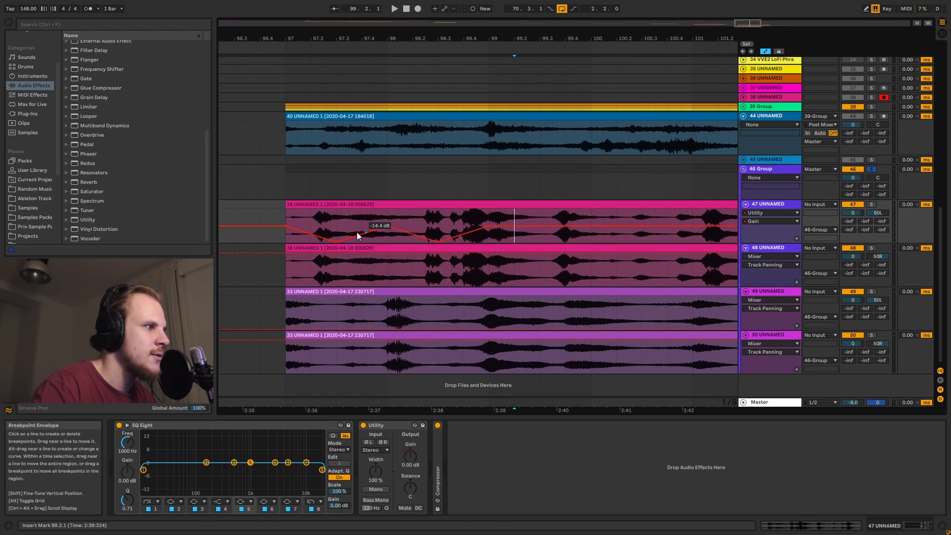
drag(388, 226, 362, 226)
drag(437, 241, 426, 241)
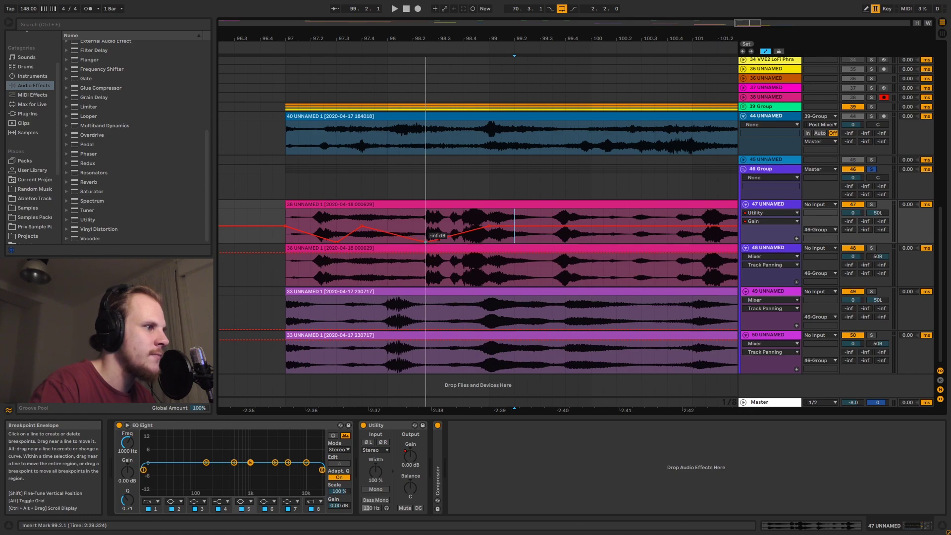
drag(487, 226, 476, 226)
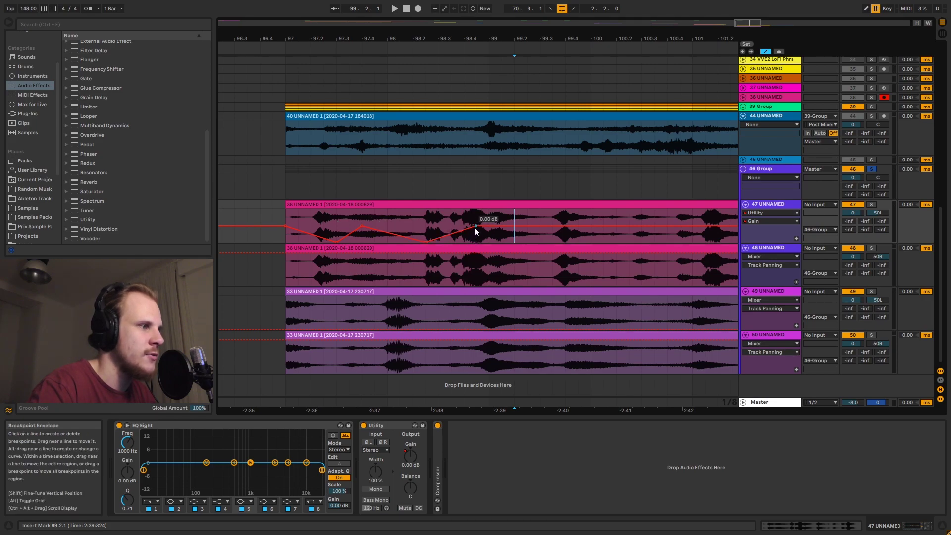
drag(474, 227, 514, 226)
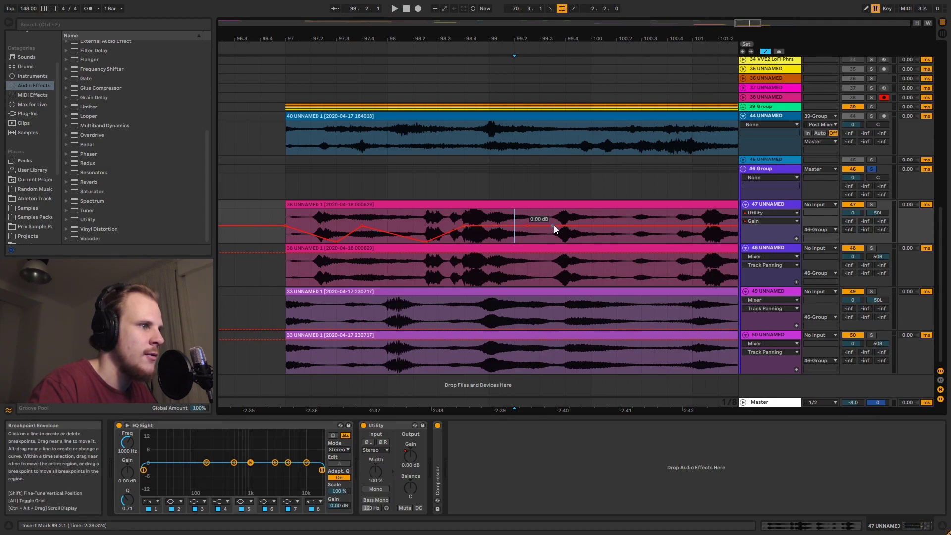
Add another -inf dB drop and a short 0 dB gain pulse around 100.2.3
drag(553, 226, 597, 221)
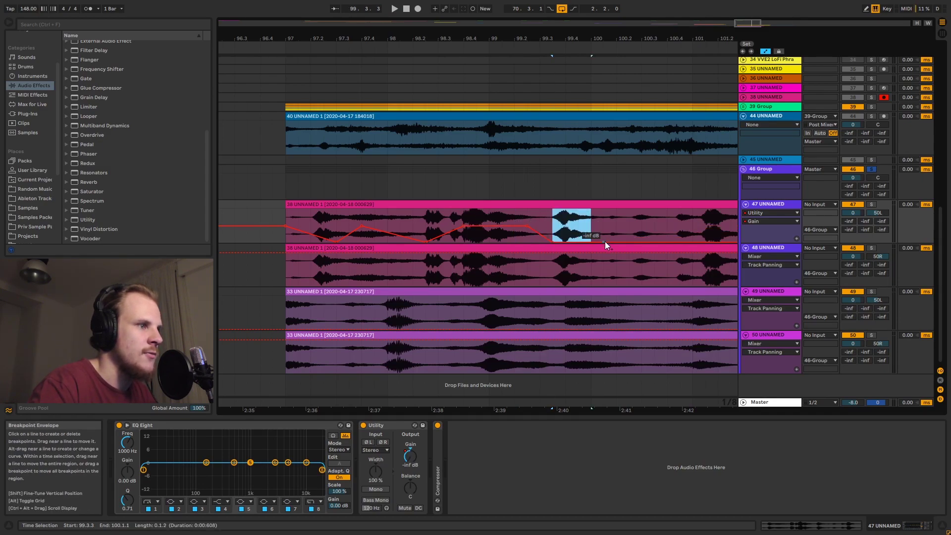
click(606, 226)
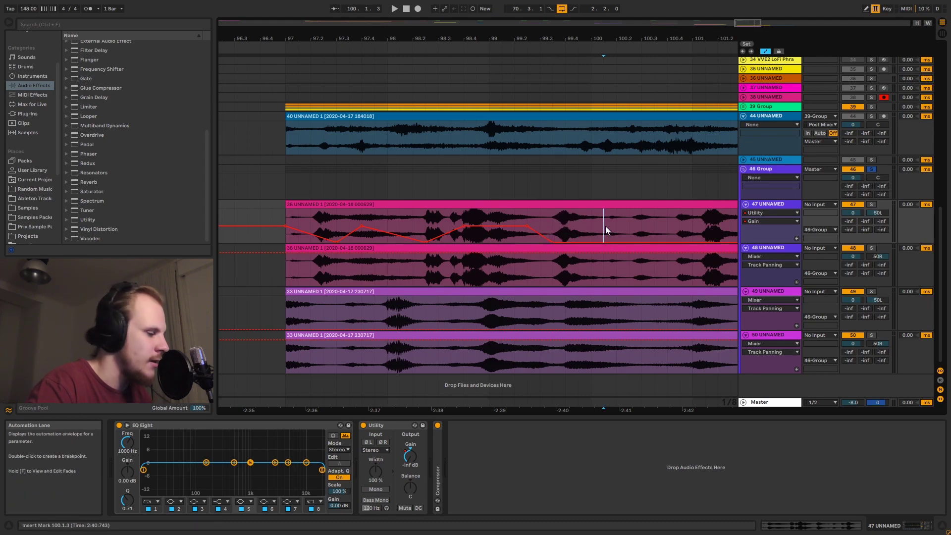
drag(606, 225, 607, 226)
click(623, 234)
click(610, 241)
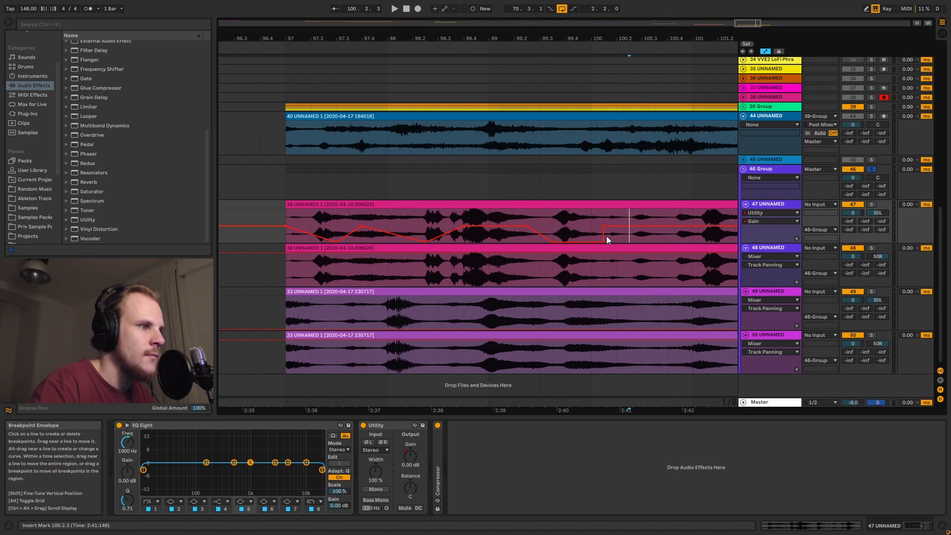
click(604, 241)
drag(599, 38, 424, 38)
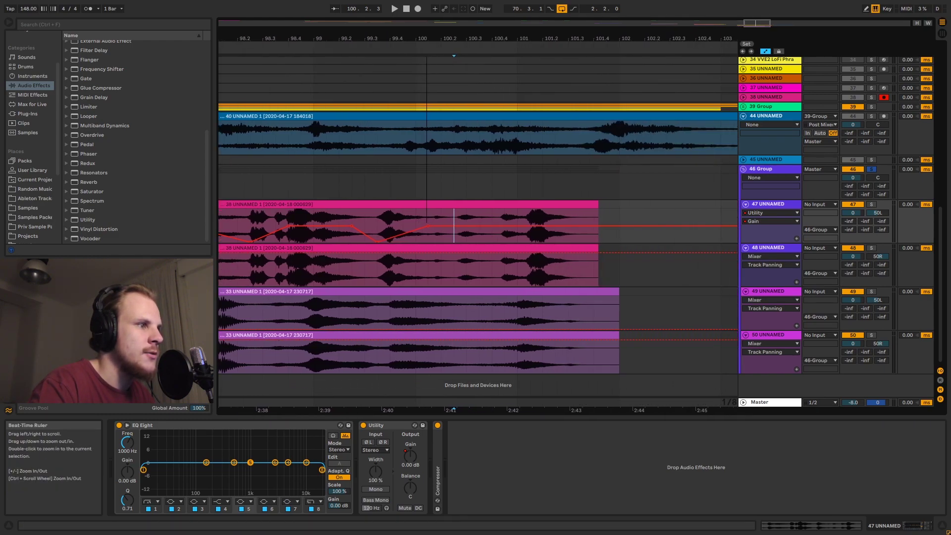
Add a 0 dB breakpoint and a -inf dB drop before the next gap in track 47's envelope
click(492, 225)
drag(542, 228, 555, 242)
drag(393, 40, 525, 37)
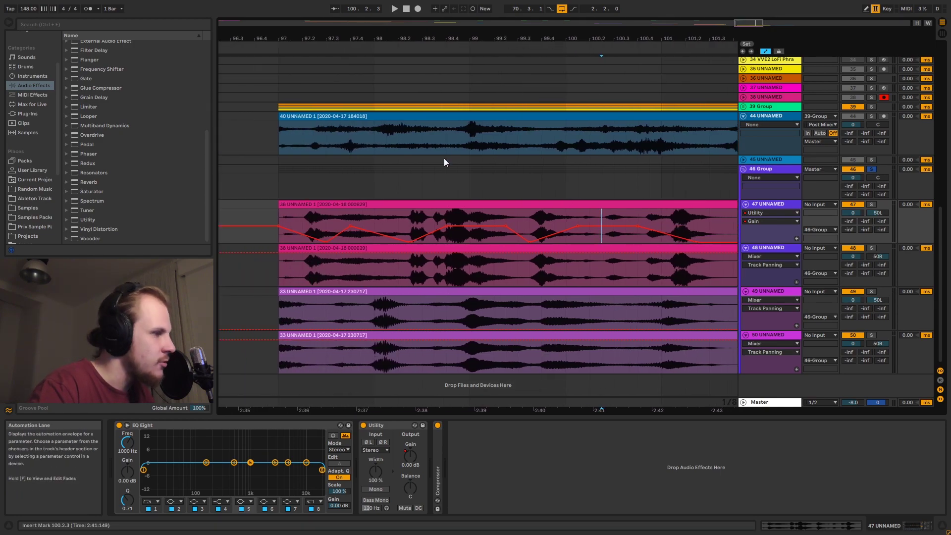
Curve the falling and rising gain ramps and return the insert marker to the clip start
drag(304, 233, 427, 242)
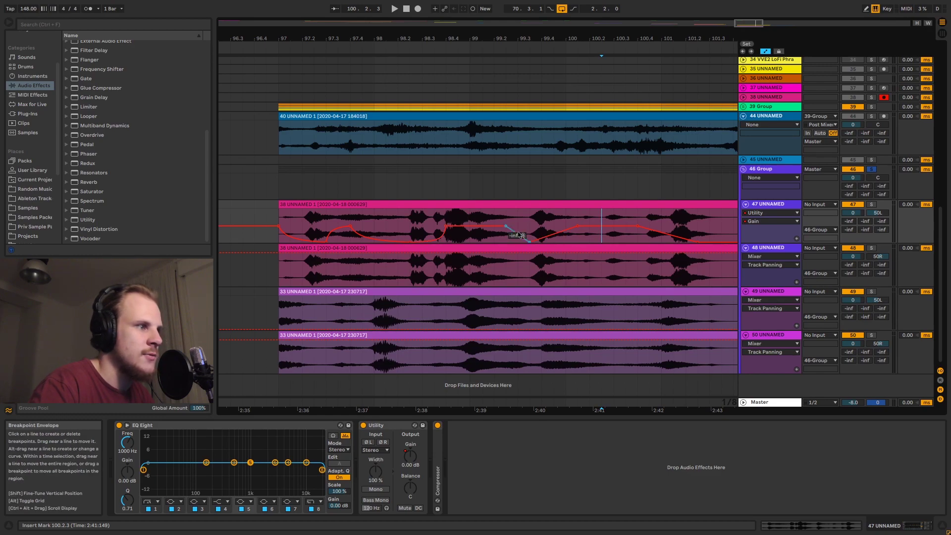
drag(516, 234, 561, 239)
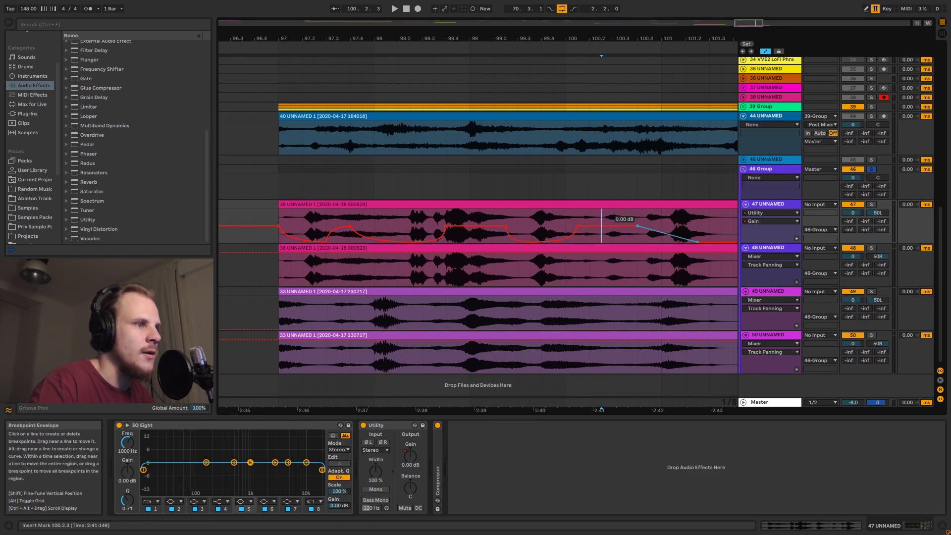
drag(664, 232, 664, 227)
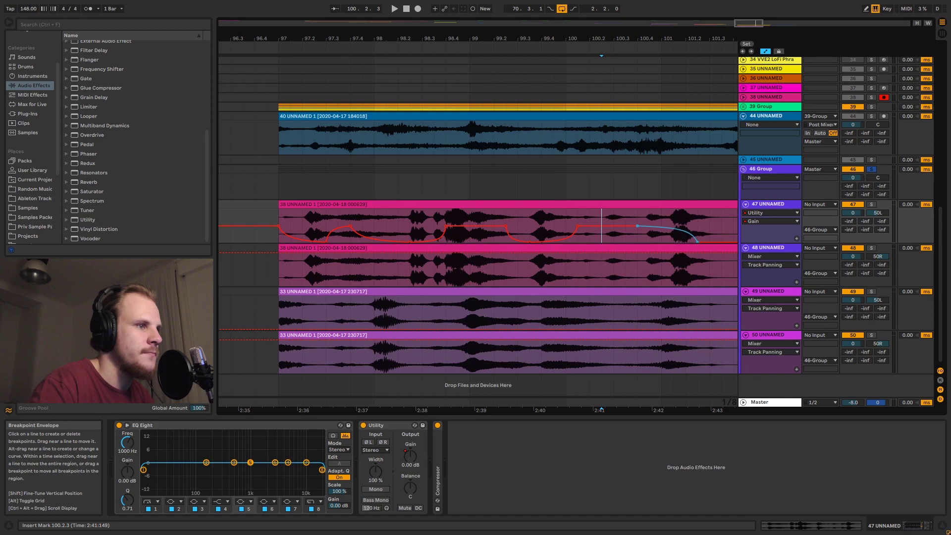
click(280, 216)
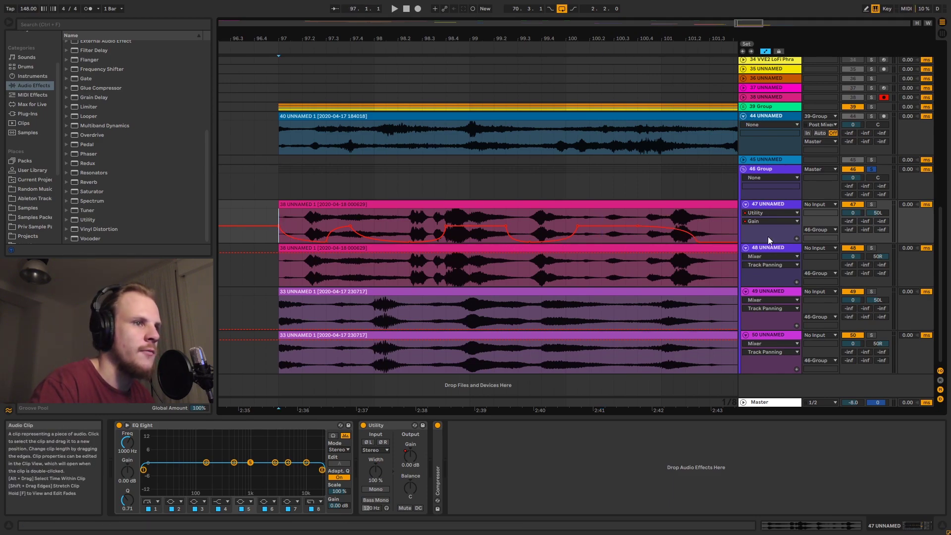
Solo track 47 and play its gated vocal back from the clip start at bar 97
click(872, 206)
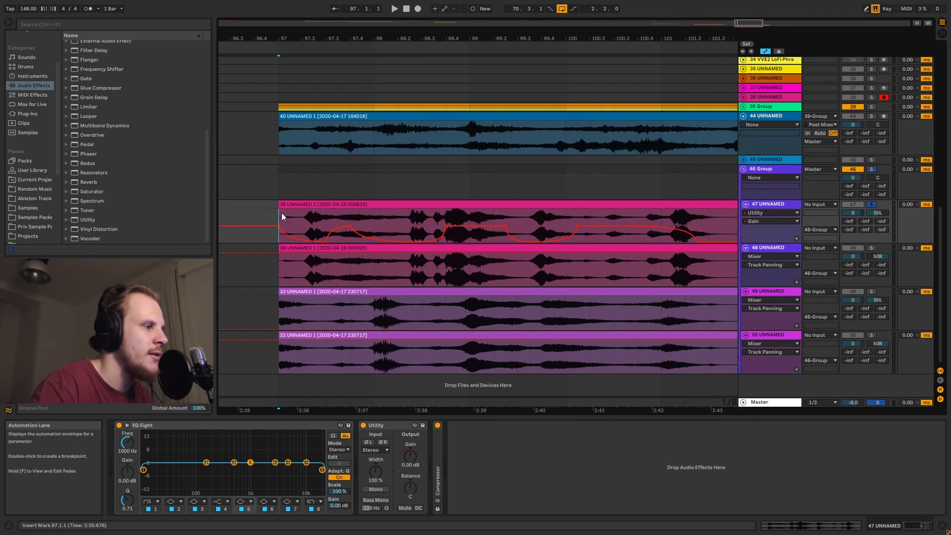
mouse_move(282, 213)
mouse_down()
mouse_move(312, 213)
mouse_move(280, 214)
mouse_up()
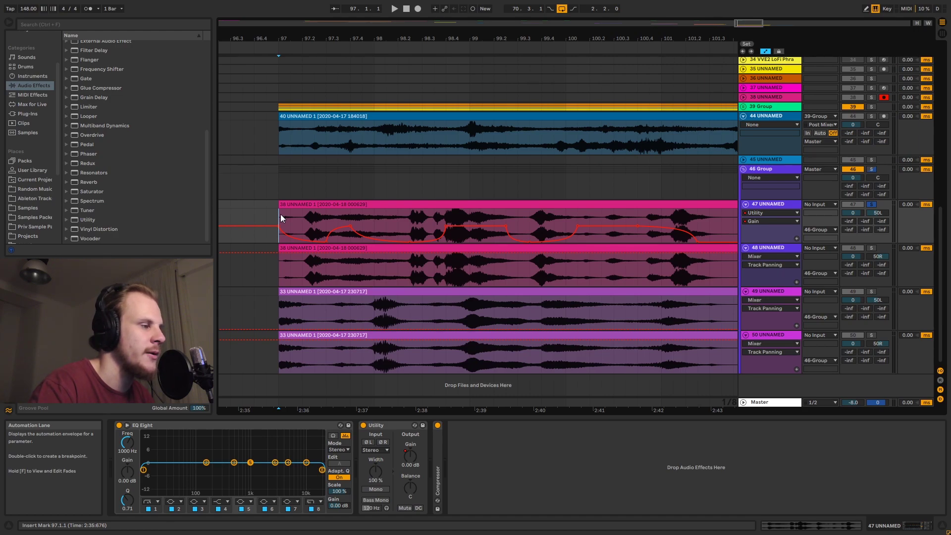
key(space)
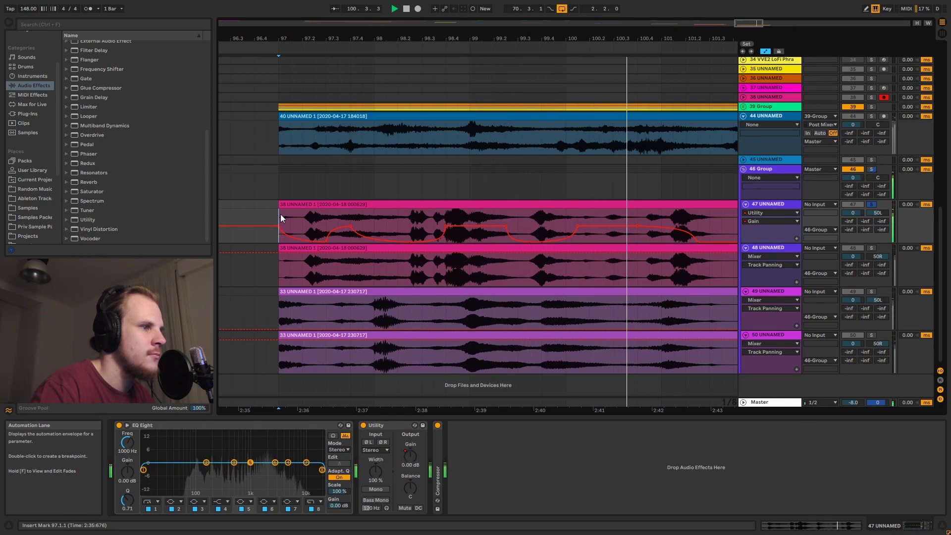
Stop playback and show the Utility Gain automation lane on track 48
key(space)
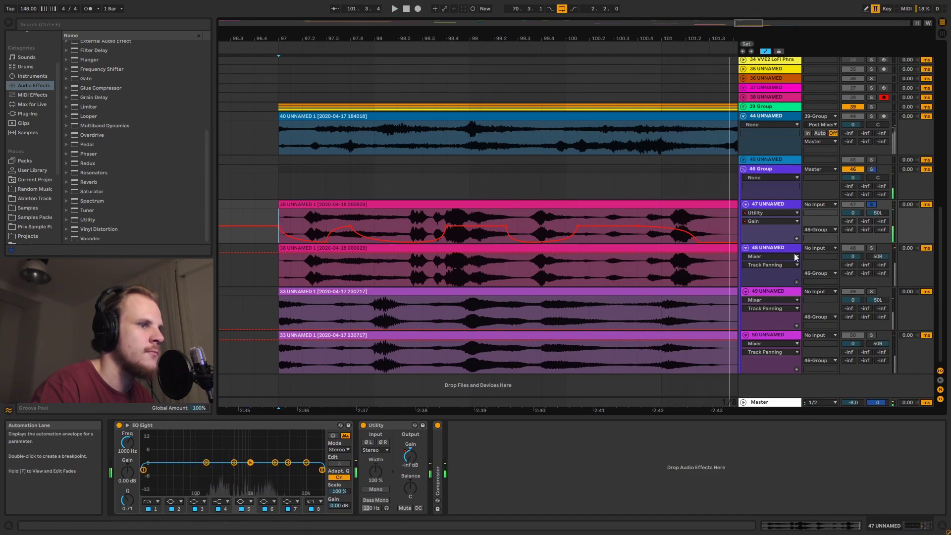
click(781, 246)
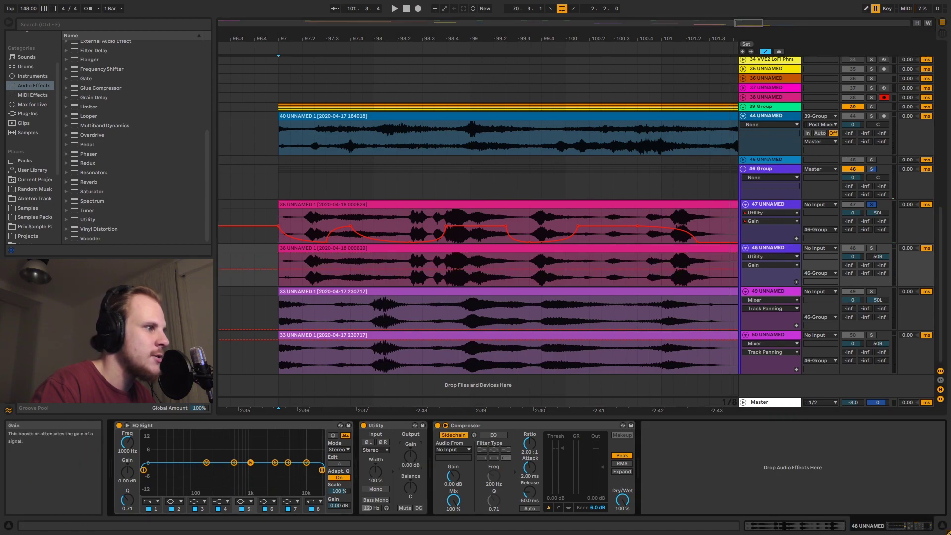
click(410, 456)
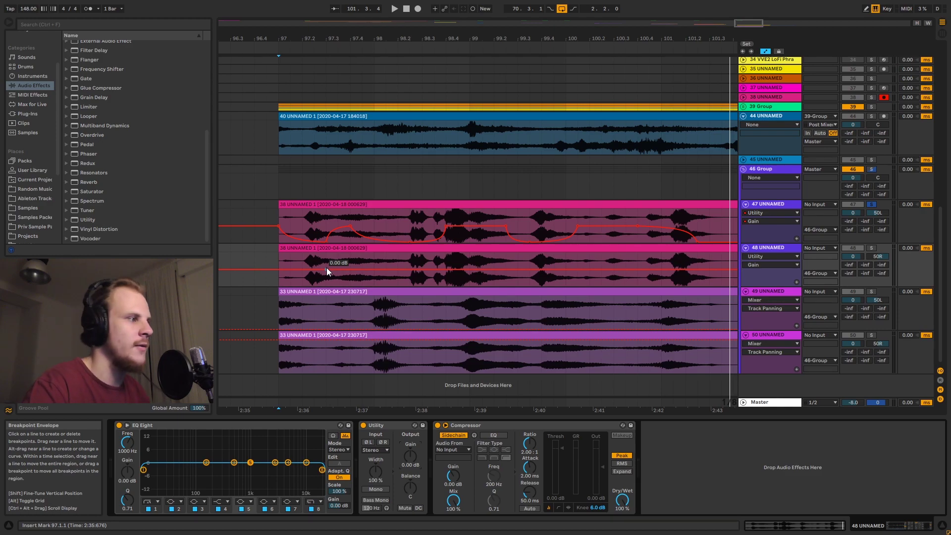
Lower track 48's gain envelope at the clip start and drop a new breakpoint to -inf dB
drag(326, 268, 298, 284)
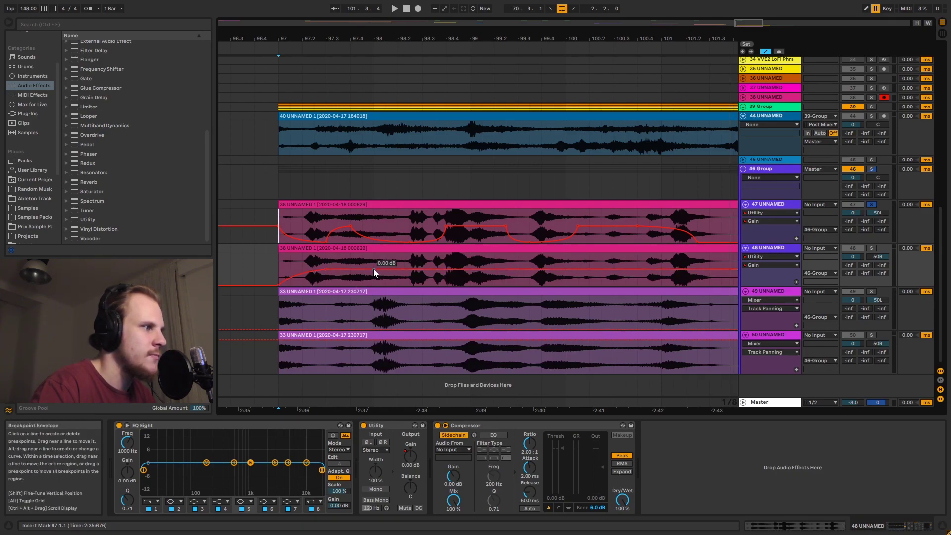
drag(410, 271, 435, 268)
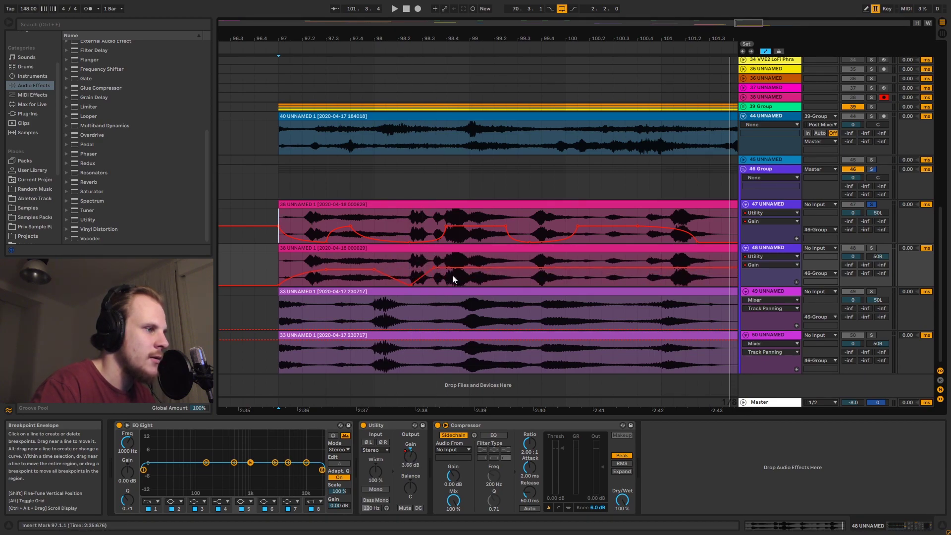
click(435, 279)
Set the selected gain breakpoint to exactly 0.00 dB with Edit Value
right_click(434, 267)
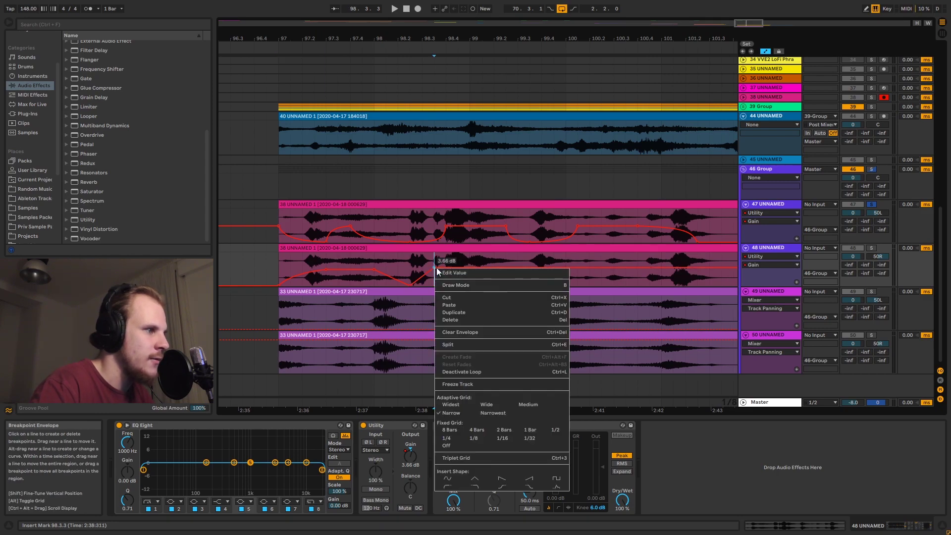
click(464, 274)
text(0)
key(Return)
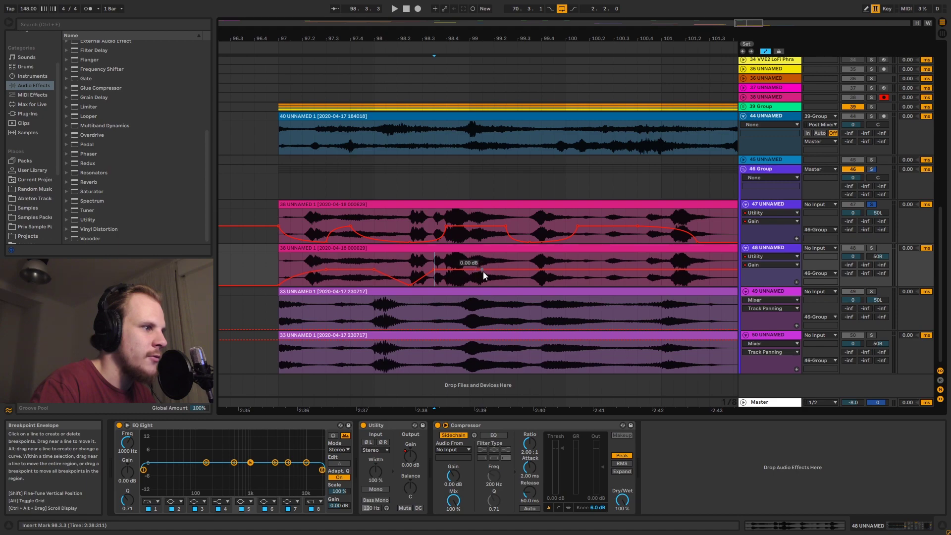
Add dips to -inf dB between phrases and bend the gain ramps into curves
click(519, 272)
drag(478, 270, 478, 286)
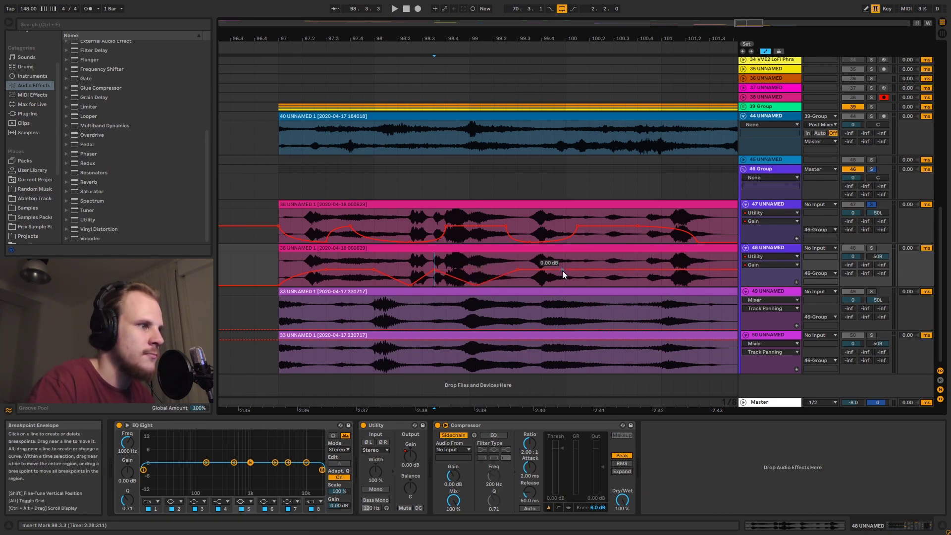
drag(538, 266, 577, 268)
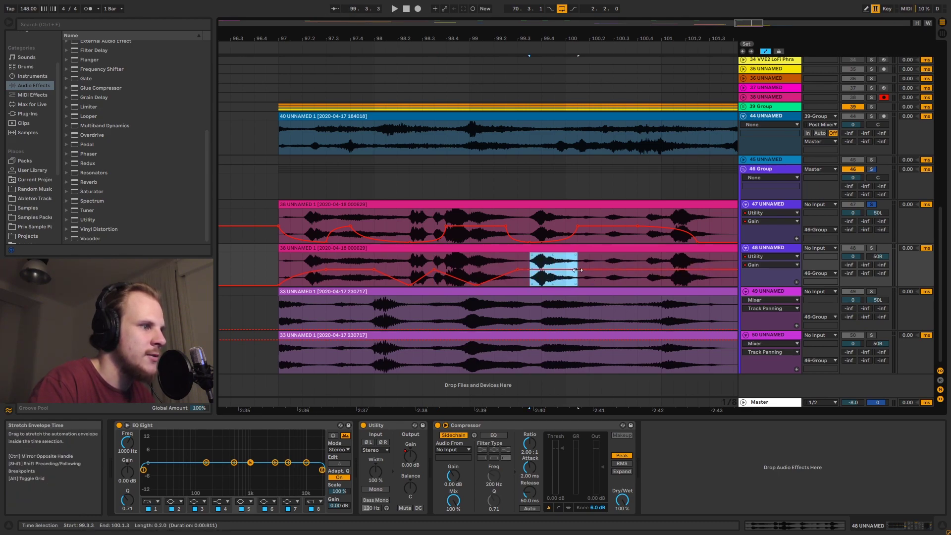
click(578, 270)
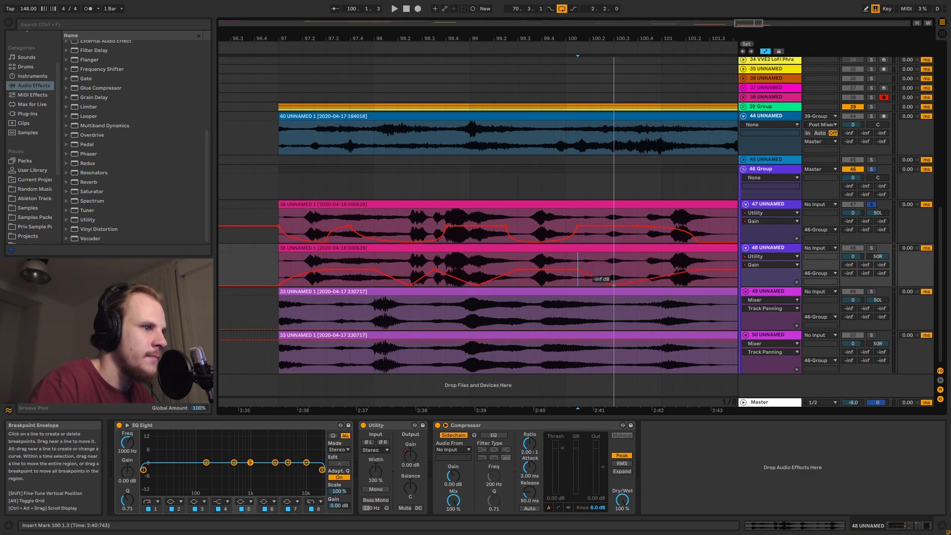
drag(613, 273, 593, 286)
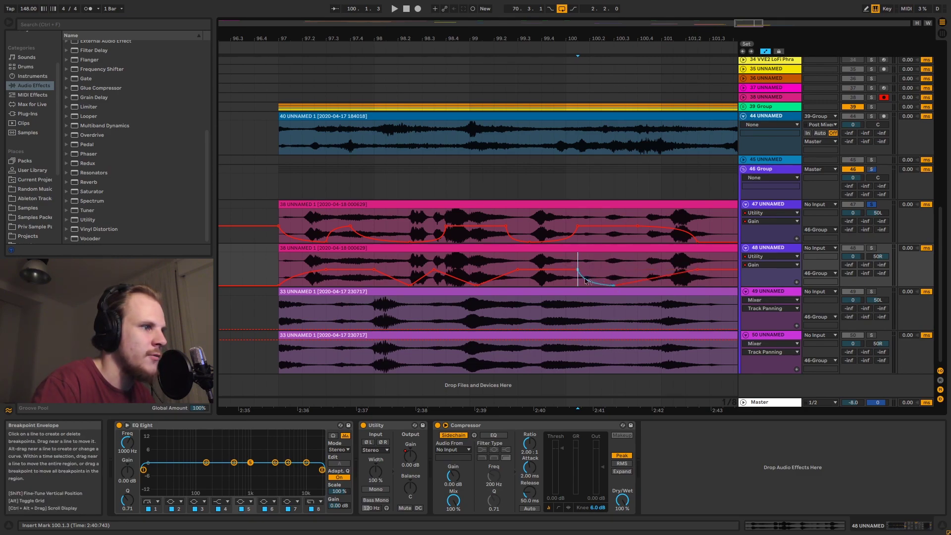
drag(648, 278, 648, 288)
drag(500, 277, 395, 287)
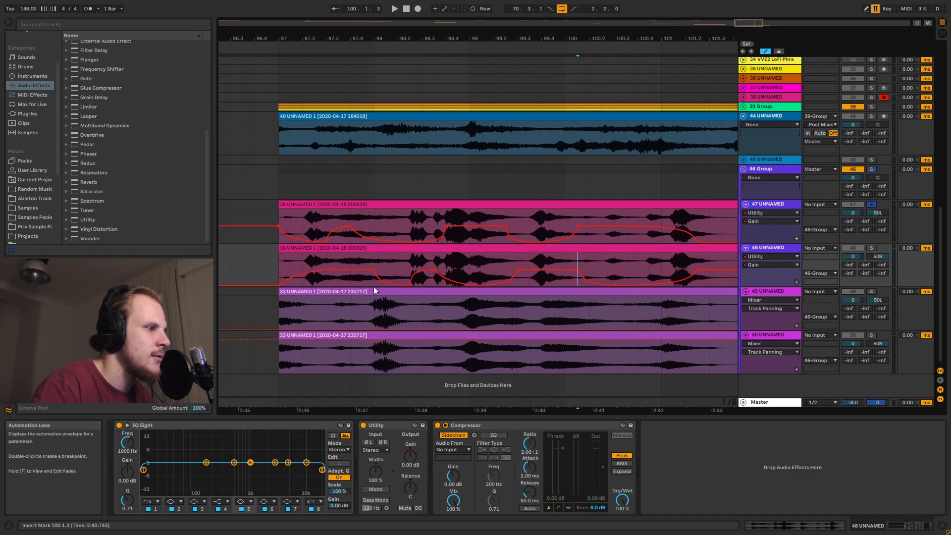
click(281, 257)
Play track 48 soloed, then show track 47's Track Panning lane and nudge its pan toward centre
key(space)
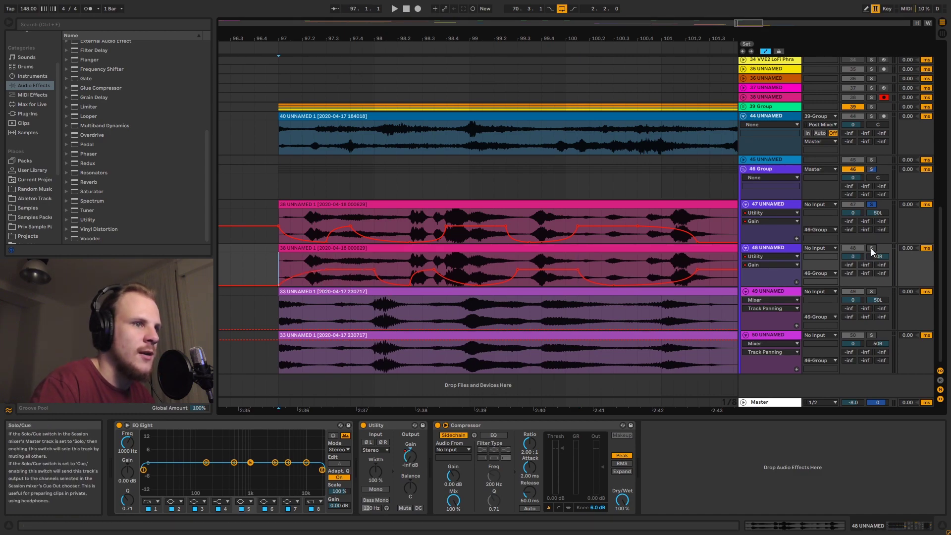
click(872, 248)
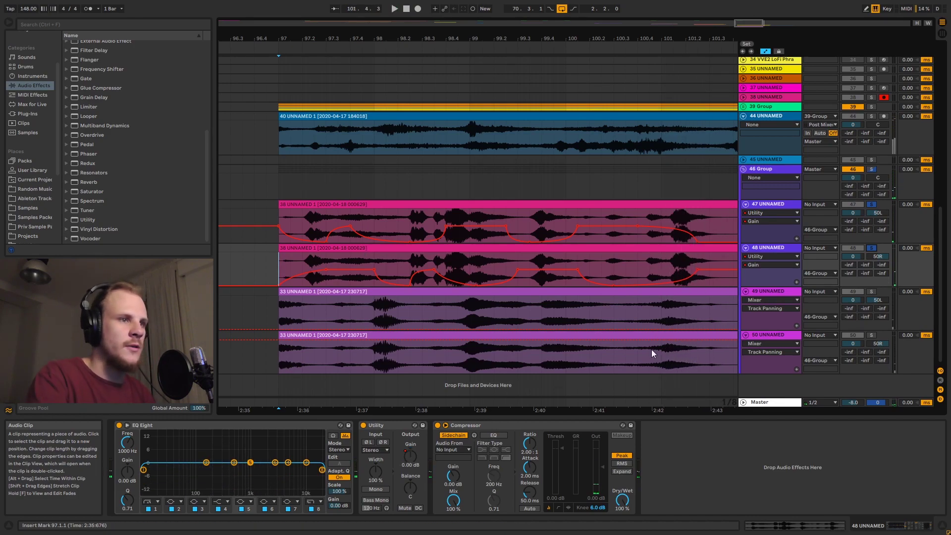
click(875, 214)
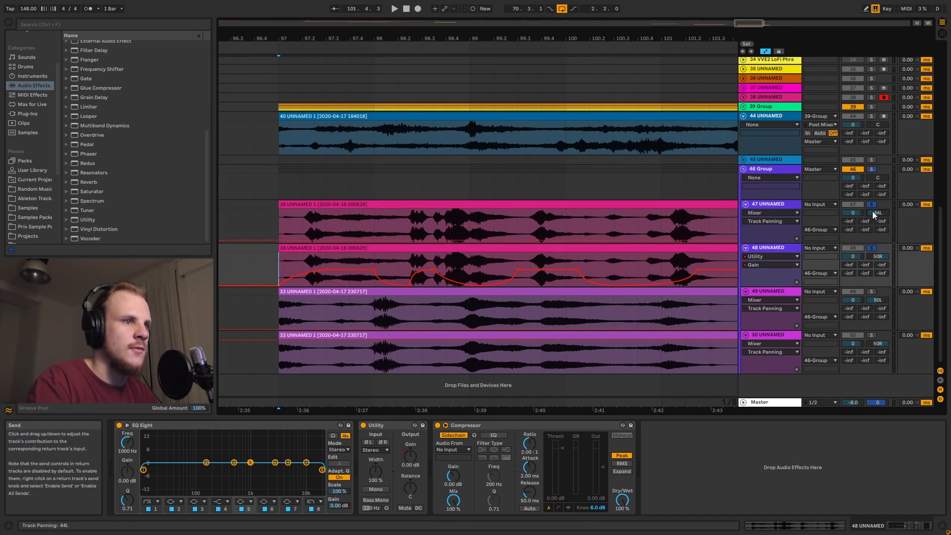
drag(872, 211, 872, 207)
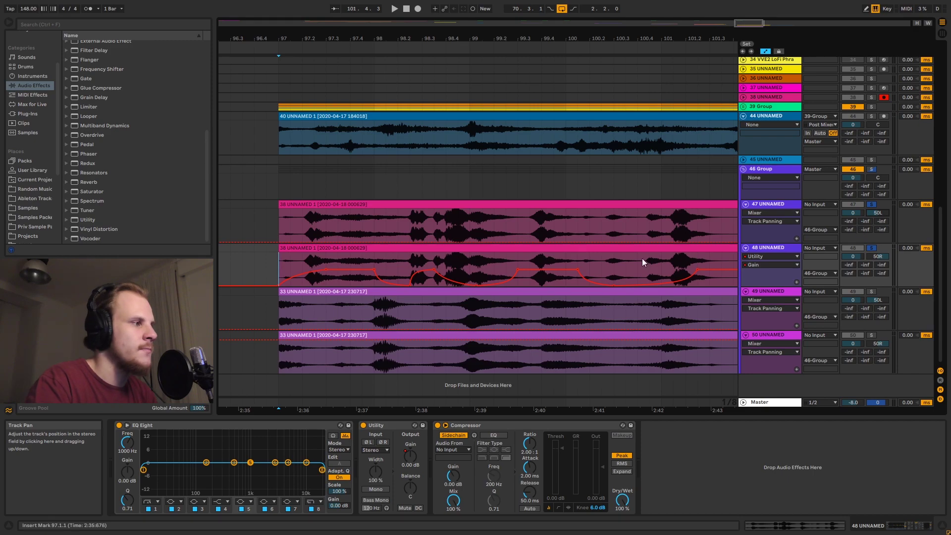
click(770, 246)
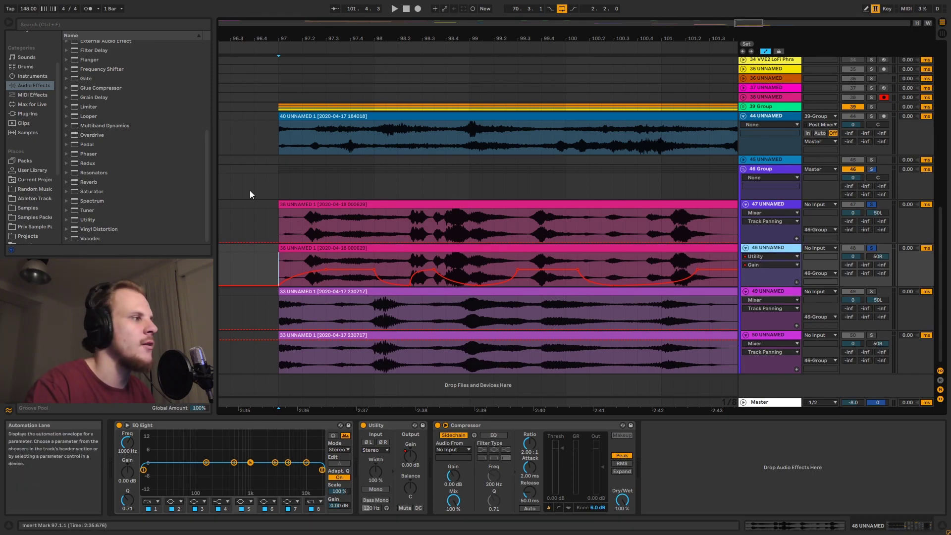
Show Utility Gain automation on track 49 and drop a new gain breakpoint
click(771, 292)
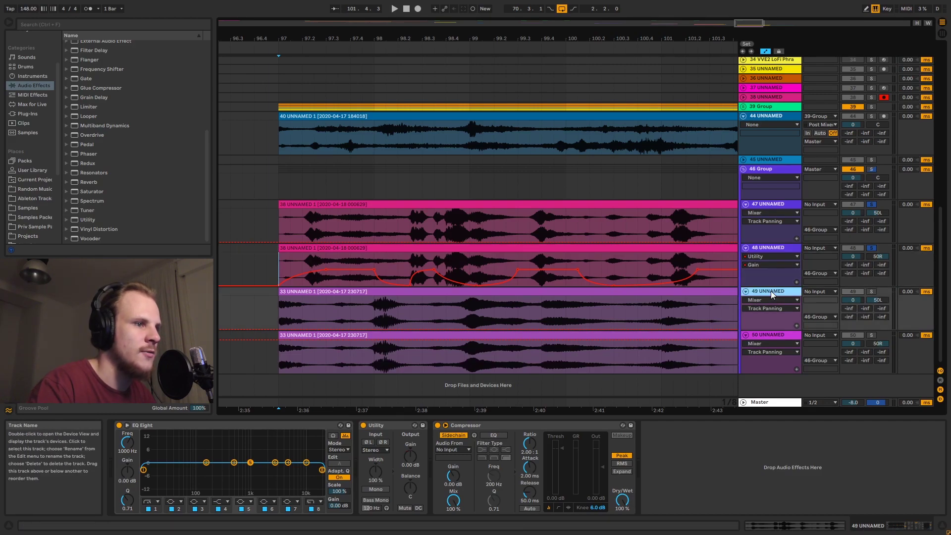
click(410, 462)
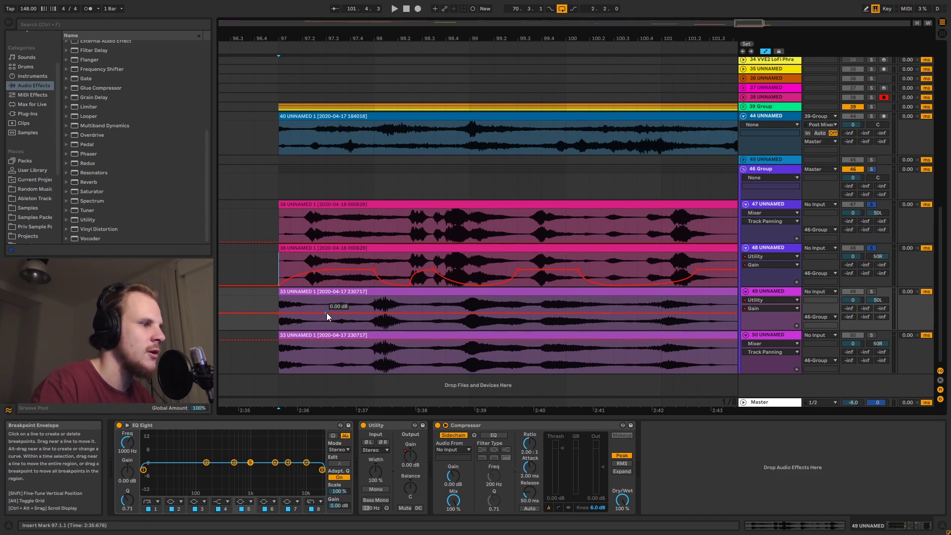
drag(326, 313, 376, 311)
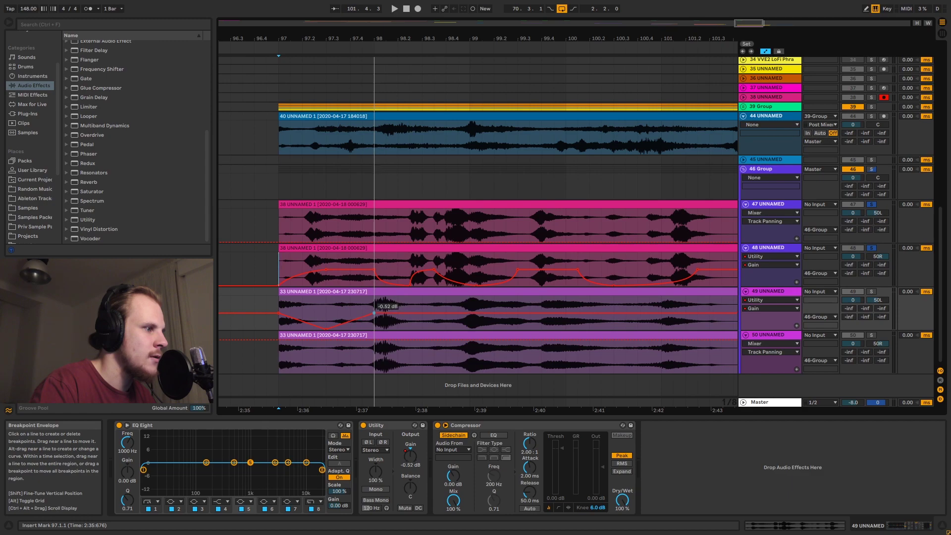
Set that breakpoint to 0.00 dB, then add another pulled down to -inf dB
right_click(376, 311)
click(426, 93)
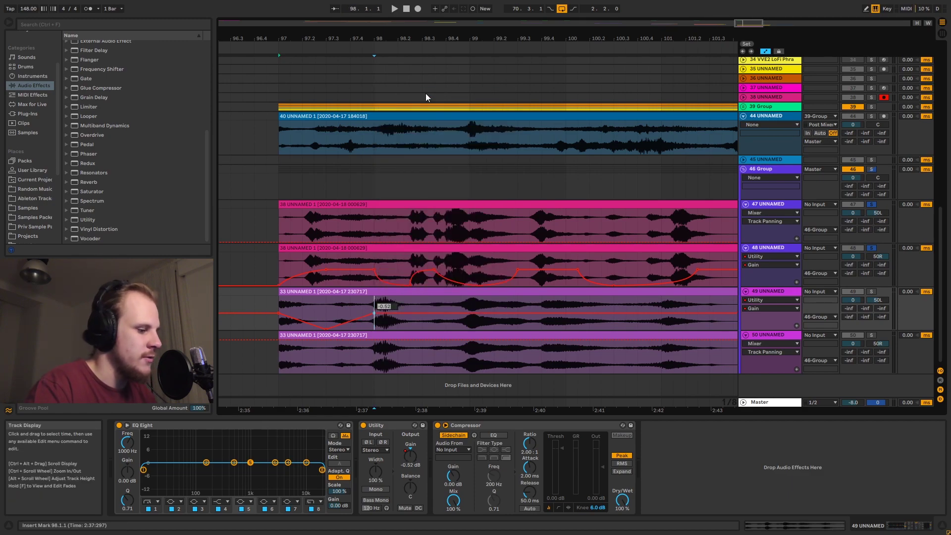
text(0)
key(Return)
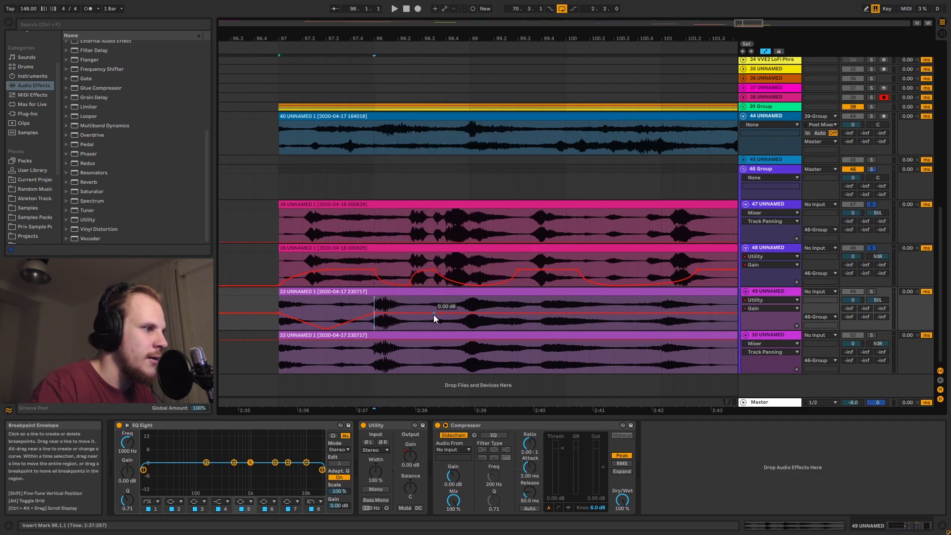
click(481, 313)
drag(499, 313, 498, 329)
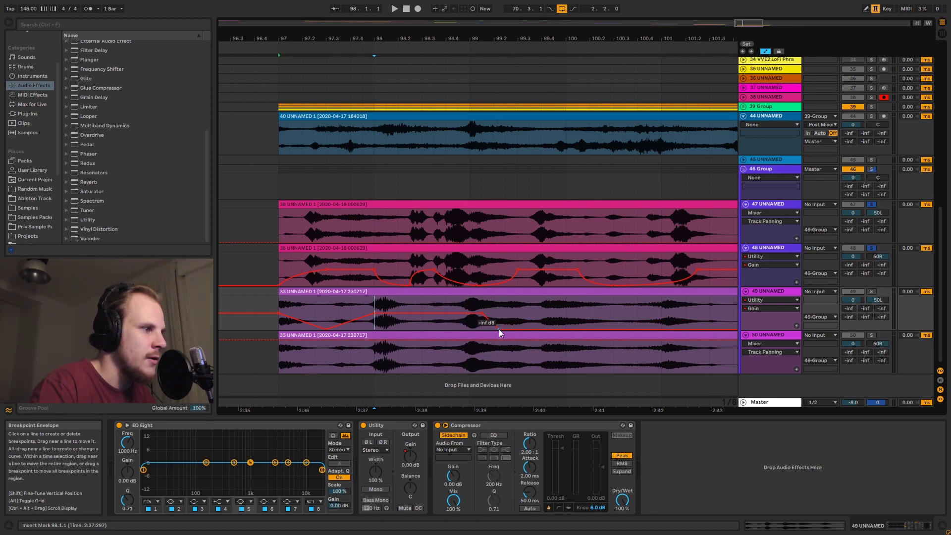
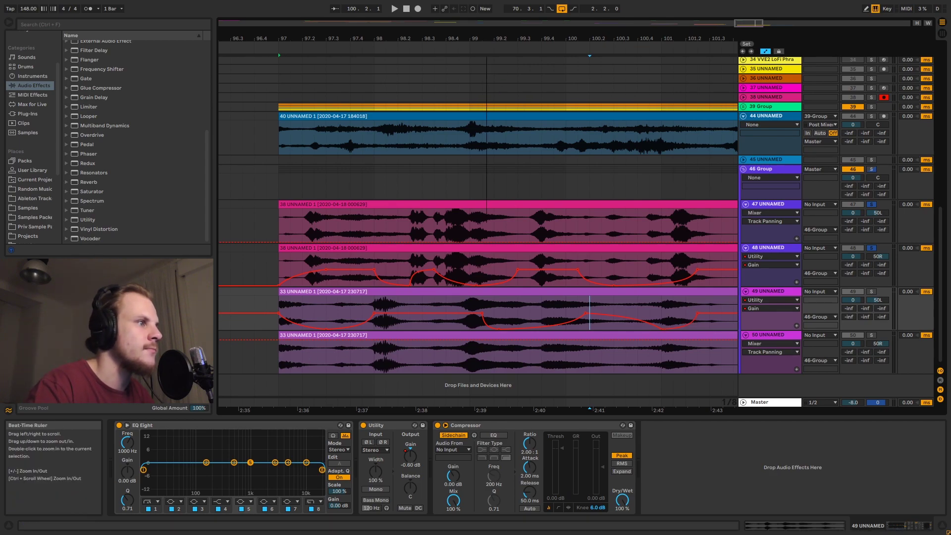
Zoom the arrangement out slightly to view the grouped vocal tracks
mouse_move(496, 39)
mouse_down()
mouse_move(444, 38)
mouse_move(478, 36)
mouse_up()
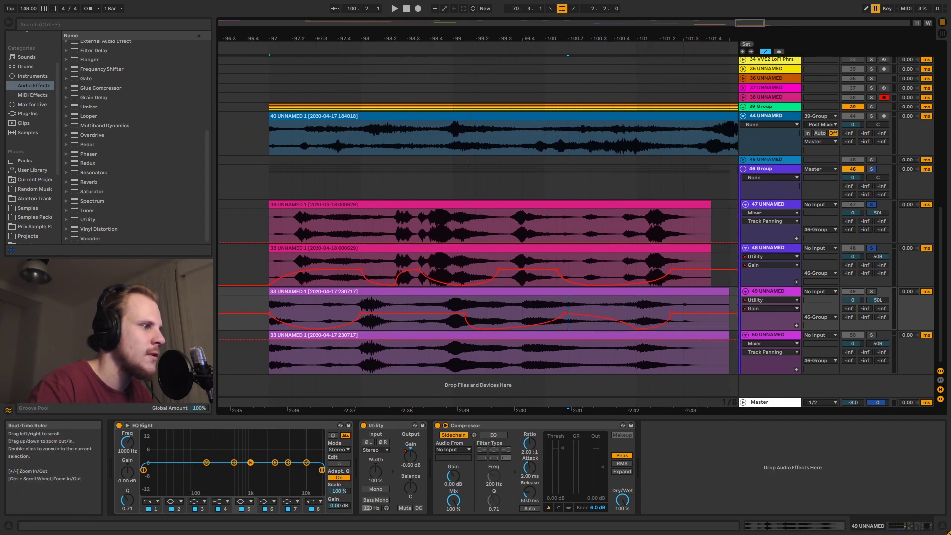
Set track 50's automation lane to Utility > Gain
click(772, 343)
click(763, 369)
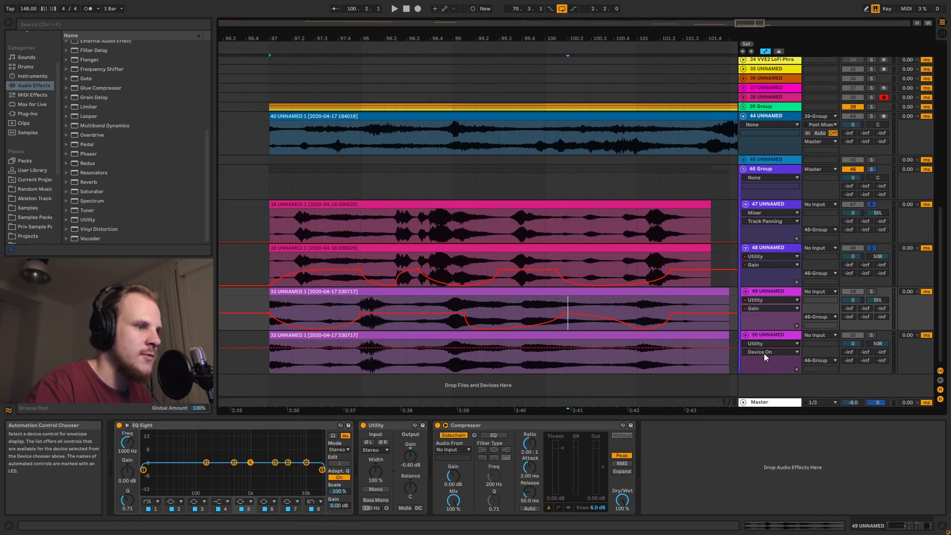
click(764, 353)
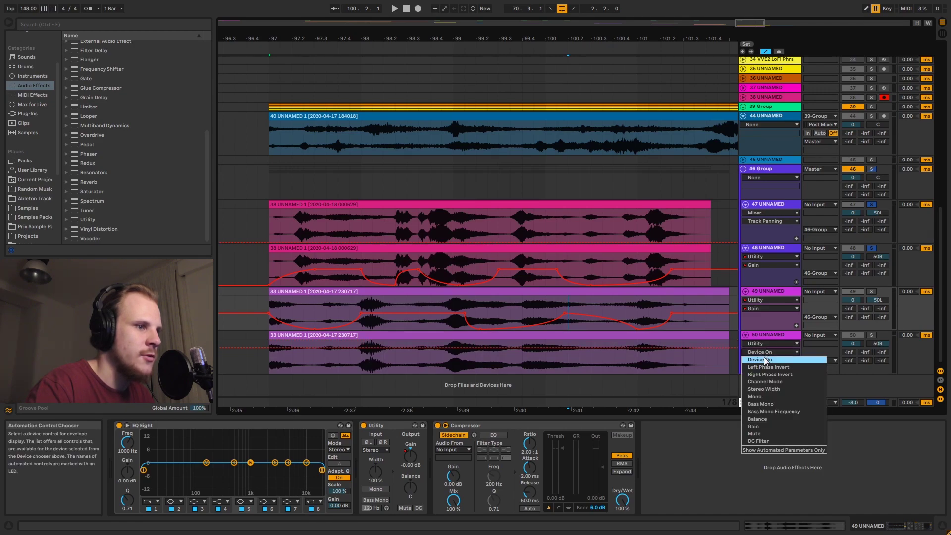
click(763, 426)
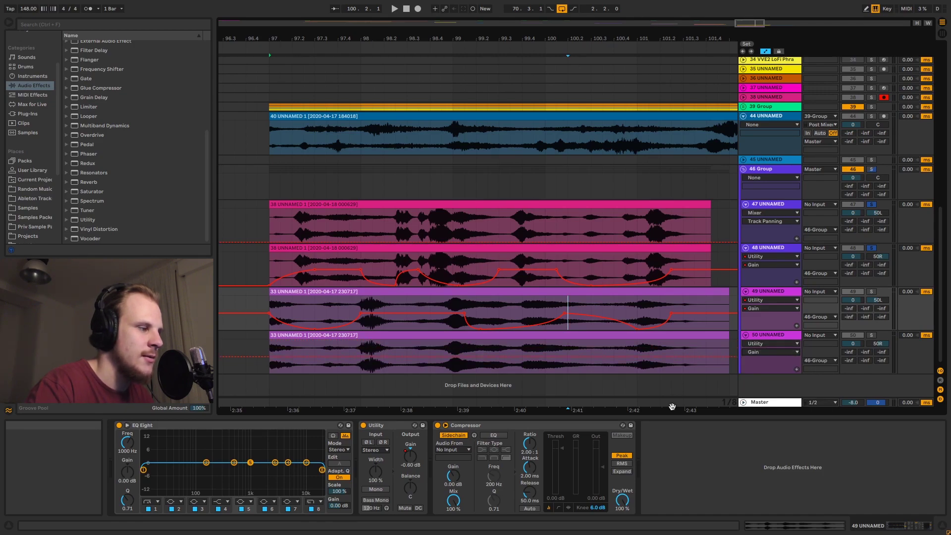
Fade the clip start in from silence, dip to -inf dB, then set a breakpoint to 0 dB
click(315, 357)
drag(269, 357, 269, 373)
drag(361, 356, 371, 371)
drag(437, 371, 442, 354)
right_click(442, 354)
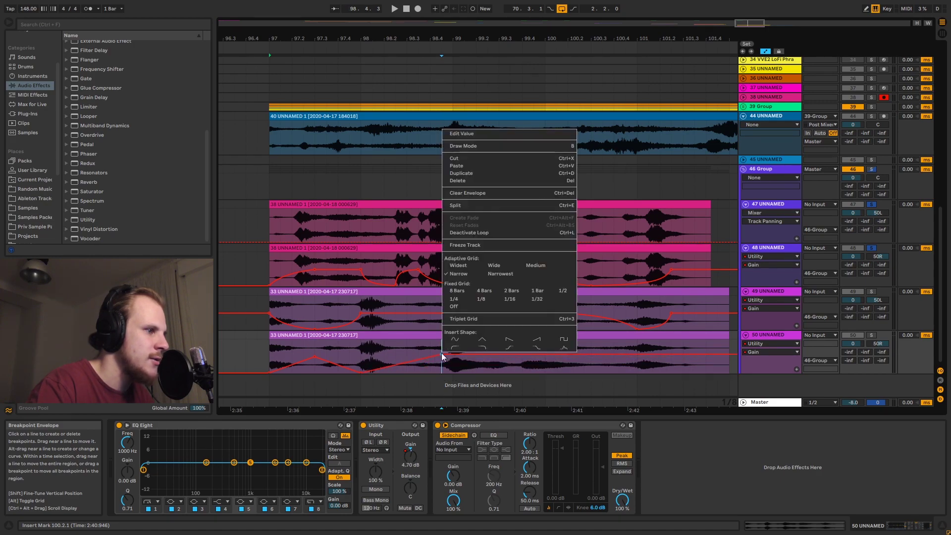
click(462, 131)
text(0)
key(Return)
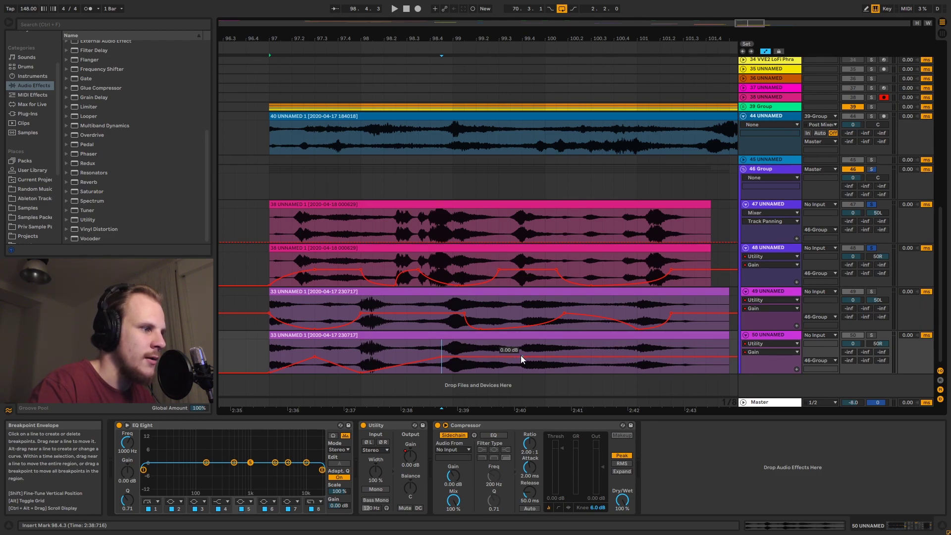
Add another -inf dB dip, rise to a 0 dB breakpoint, and curve the rising ramp
drag(521, 355, 505, 376)
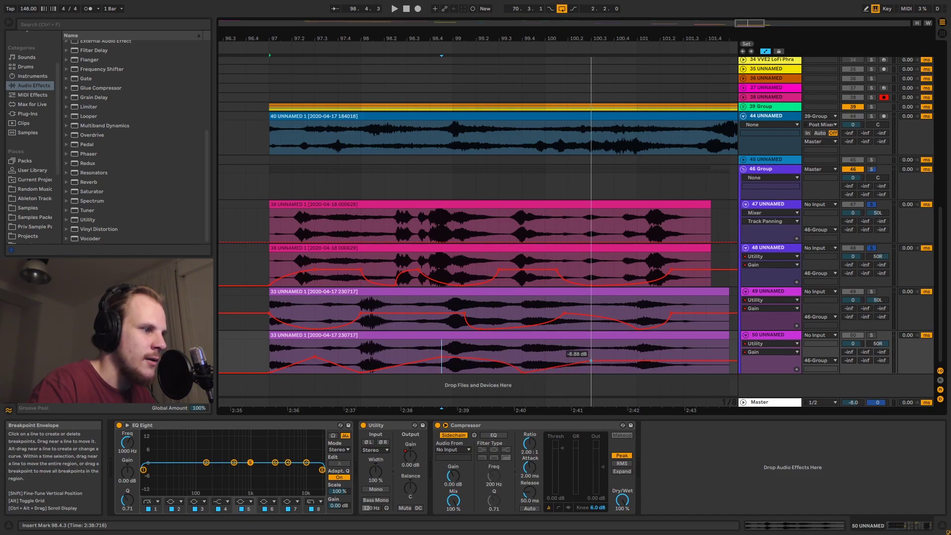
drag(589, 373, 590, 361)
right_click(589, 361)
click(623, 142)
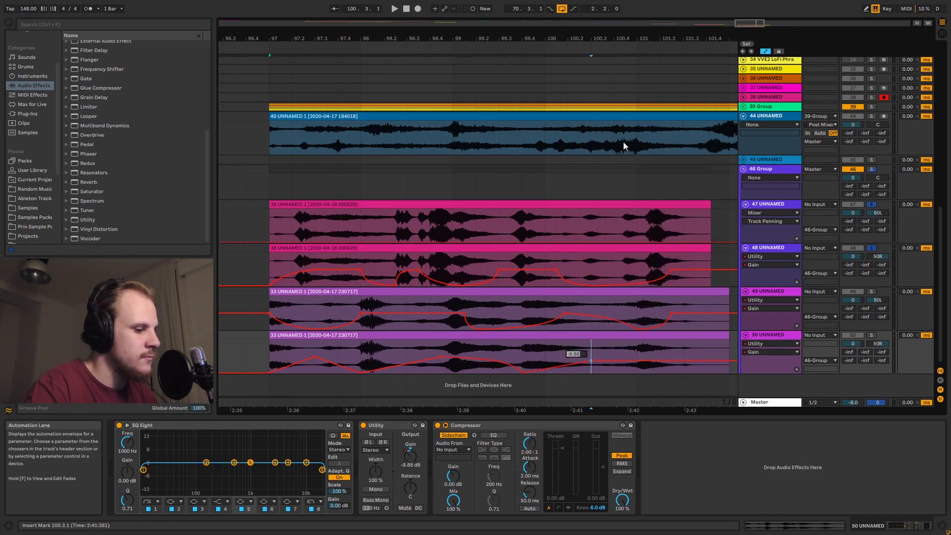
text(0)
key(Return)
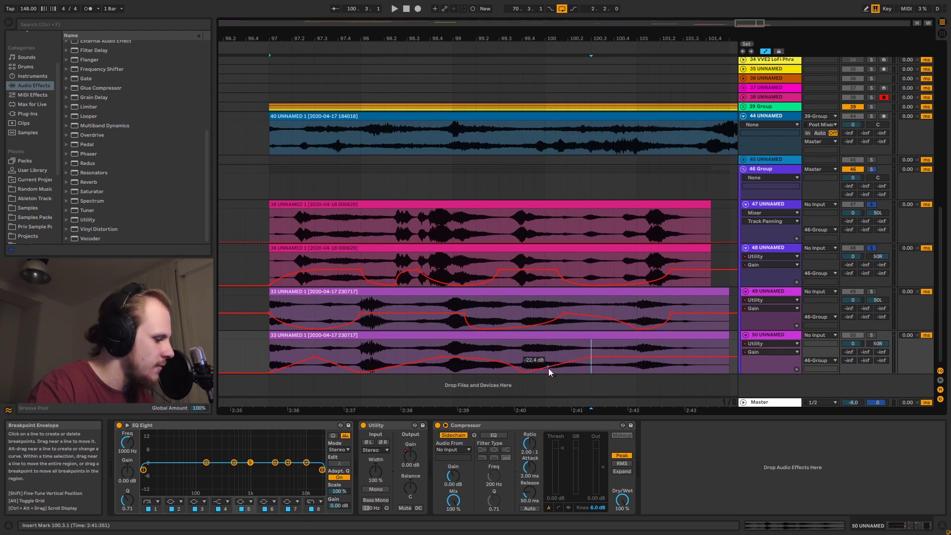
drag(548, 368, 548, 374)
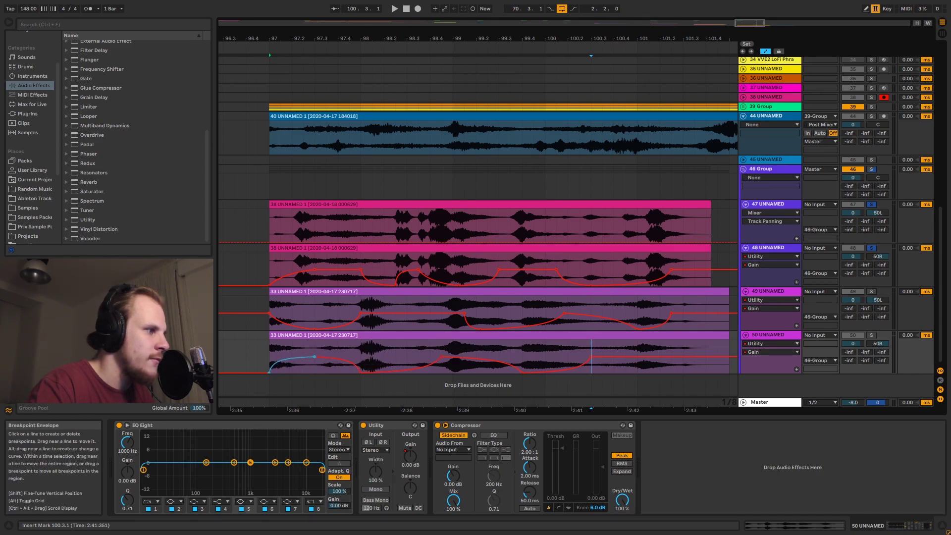
Solo tracks 49 and 50 and play them back together
click(871, 291)
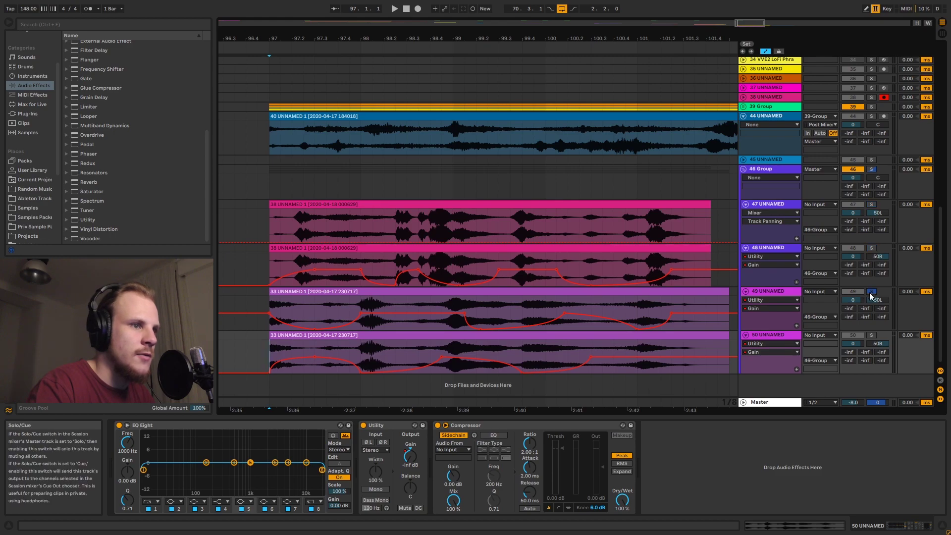
ctrl+click(871, 335)
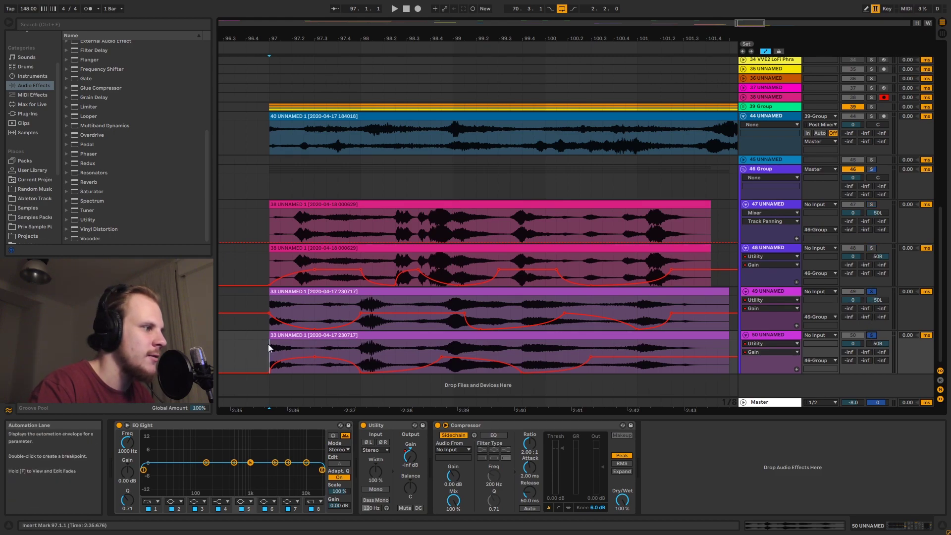
key(space)
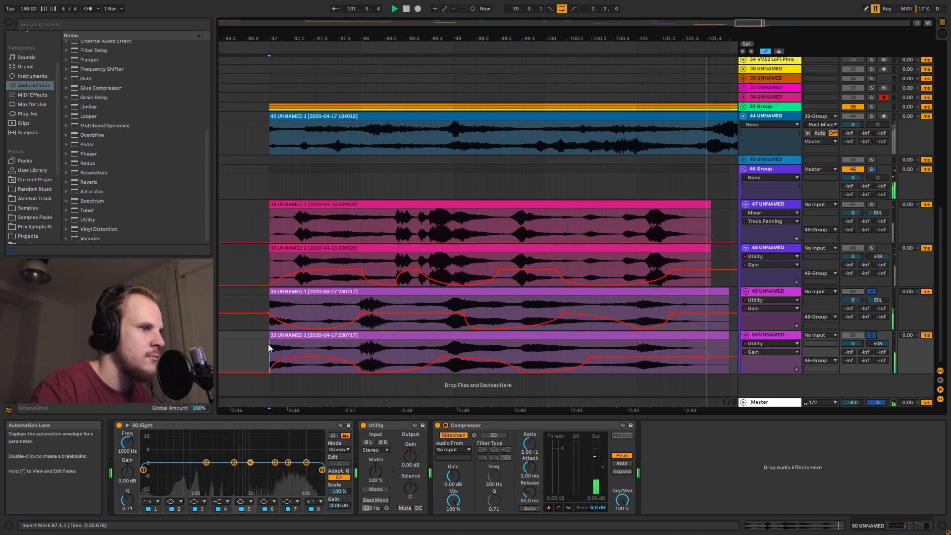
key(space)
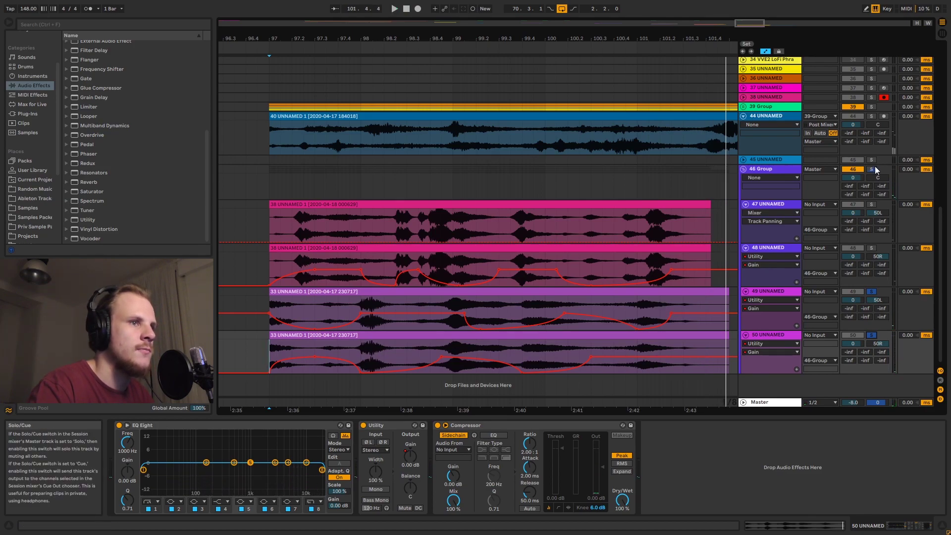
Solo only 46 Group and play it from bar 97, then play track 49 from 99.1.1
click(872, 169)
click(573, 191)
click(269, 168)
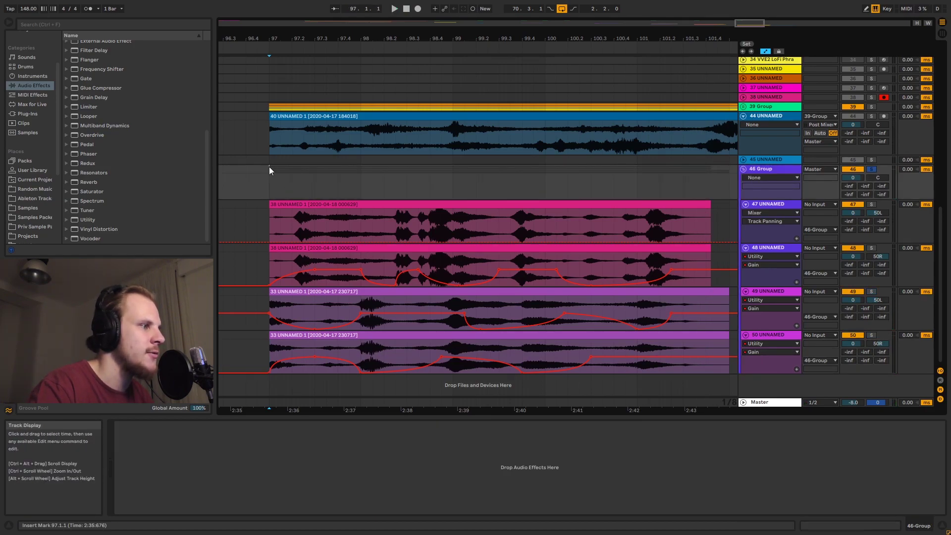
key(space)
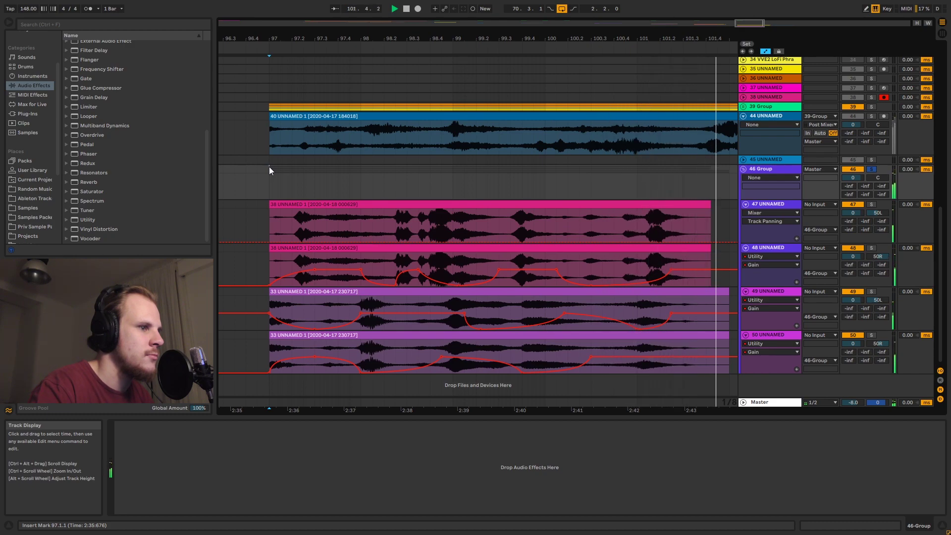
key(space)
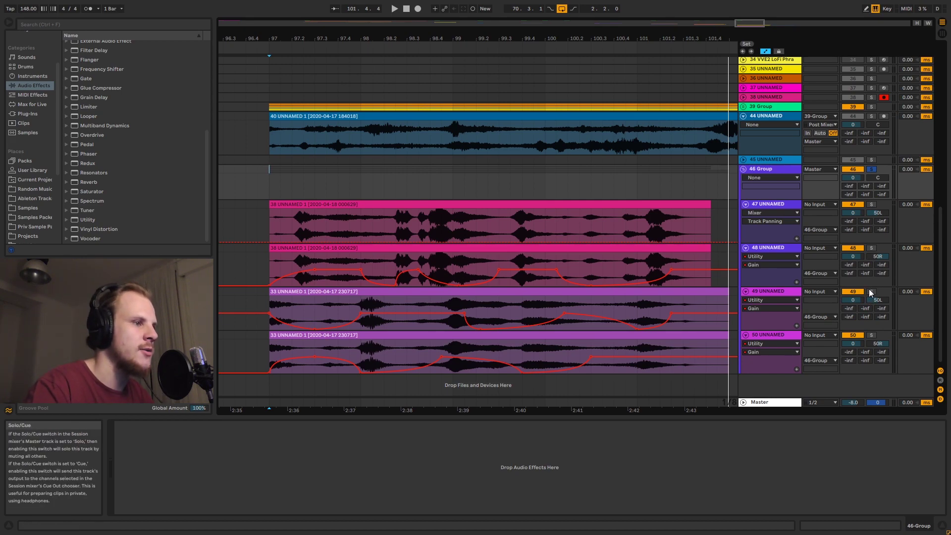
click(425, 304)
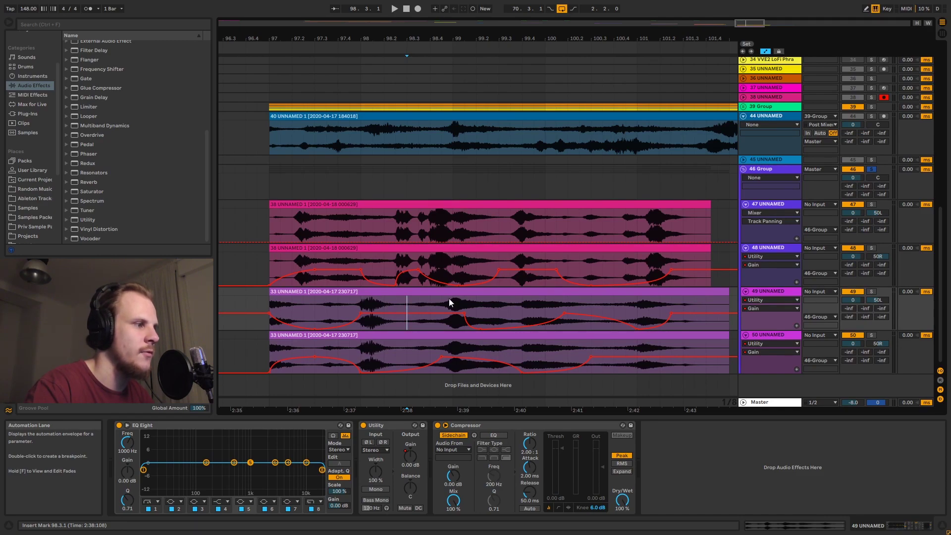
key(space)
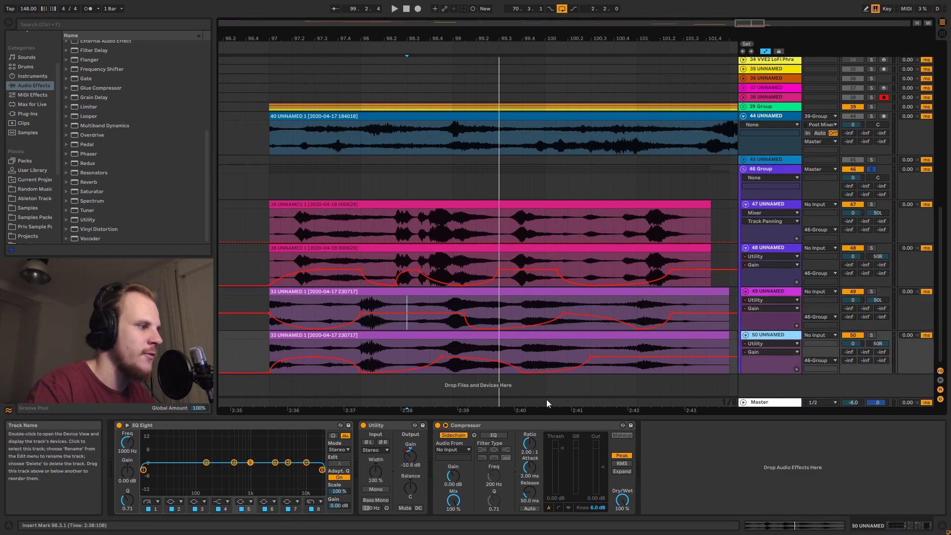
Make band 8 of track 50's EQ Eight a low-pass filter
click(764, 333)
click(316, 501)
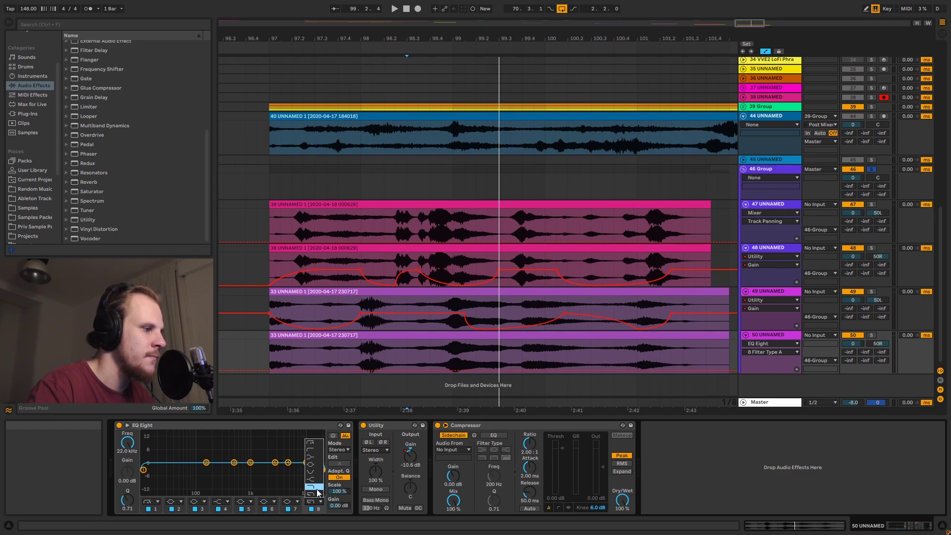
click(317, 488)
Automate band 8's frequency, dipping to 1.57 kHz then sweeping upward
click(127, 443)
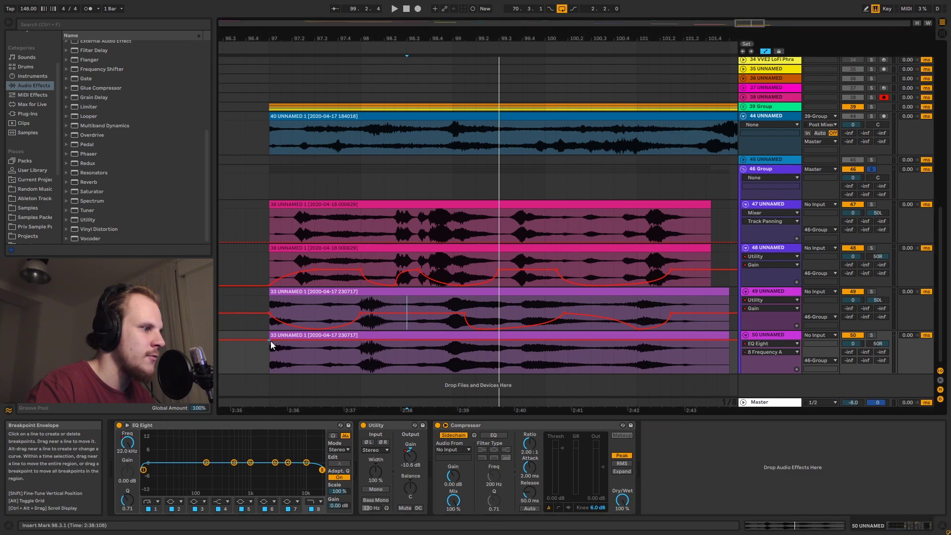
drag(453, 340, 427, 347)
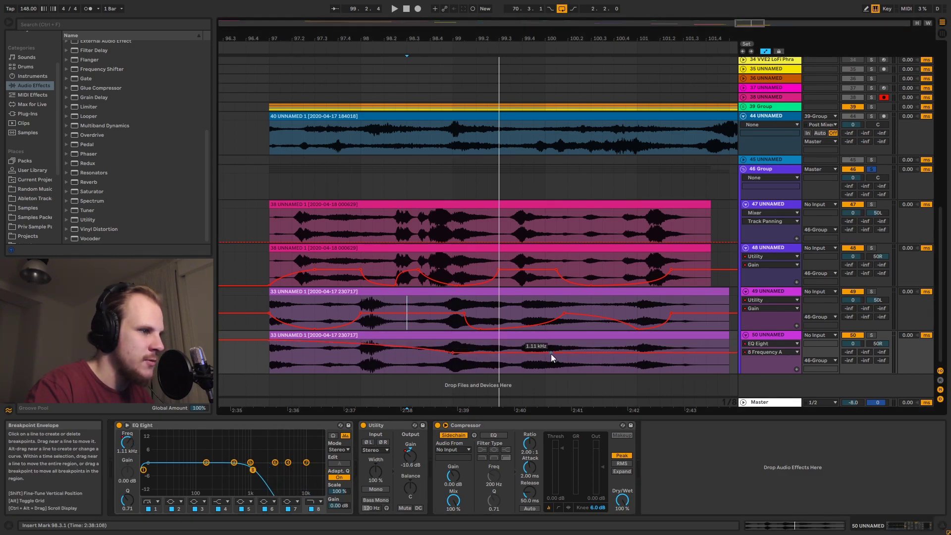
drag(549, 353, 546, 340)
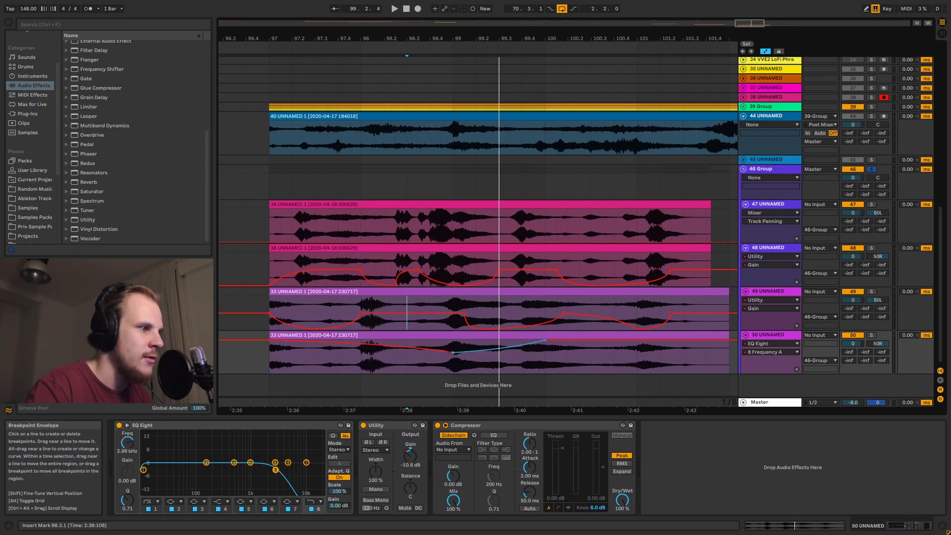
click(767, 301)
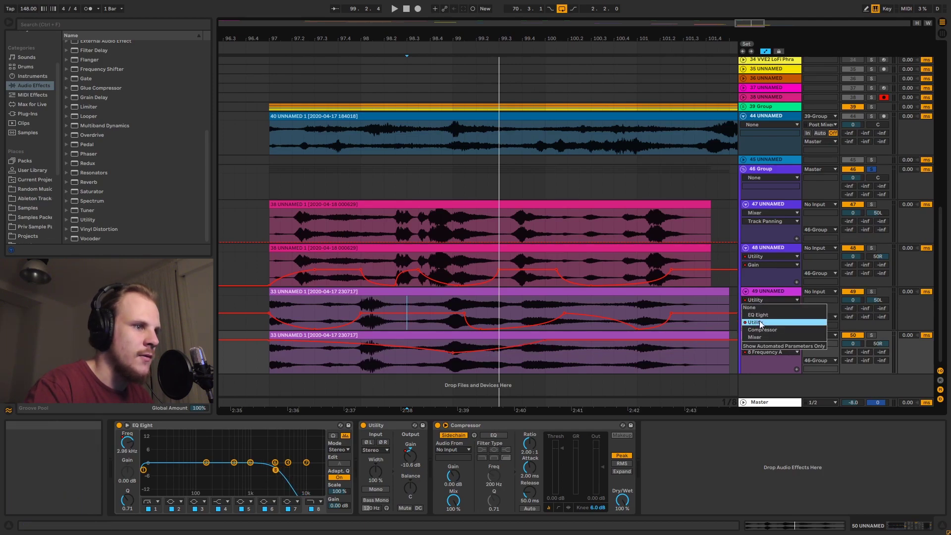
Set track 49's automation lane to EQ Eight > 8 Frequency A
click(757, 315)
click(762, 308)
click(762, 311)
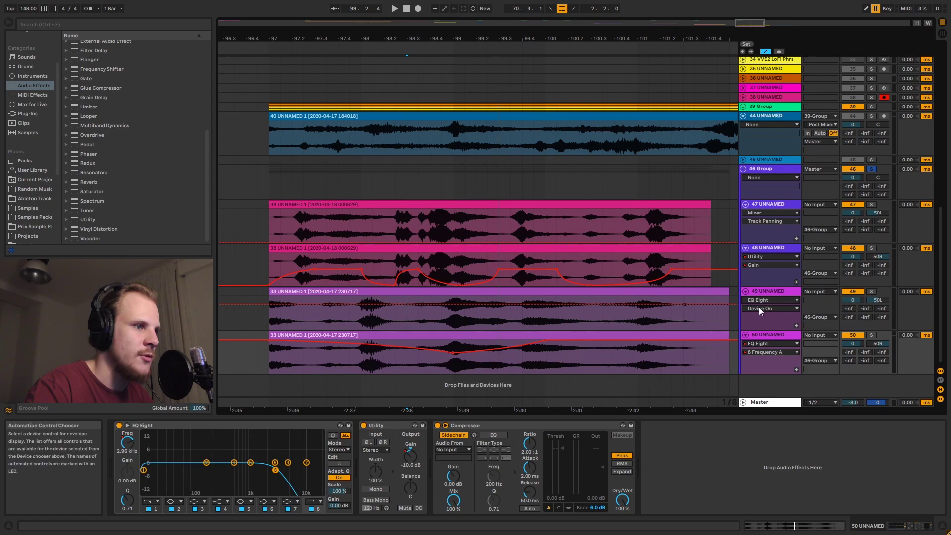
click(761, 308)
scroll(780, 280, down, 3)
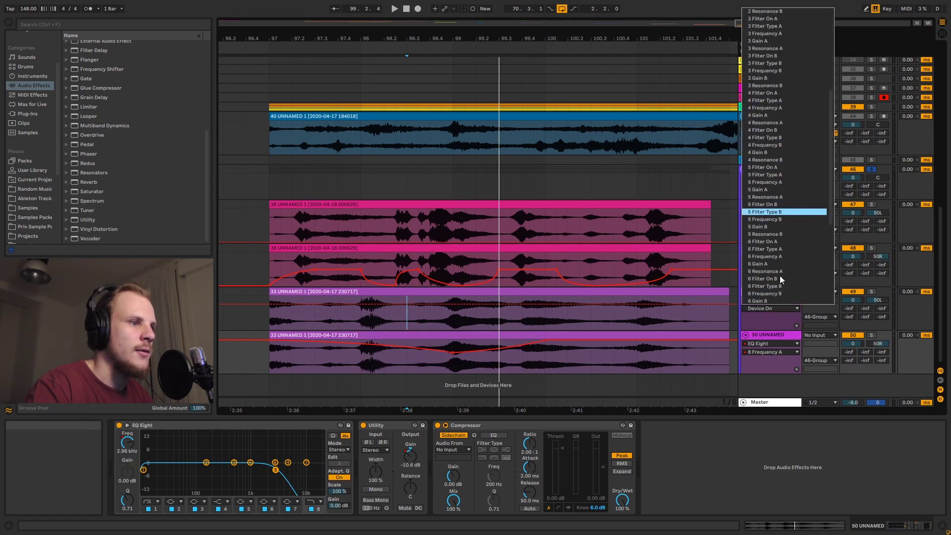
scroll(781, 280, down, 5)
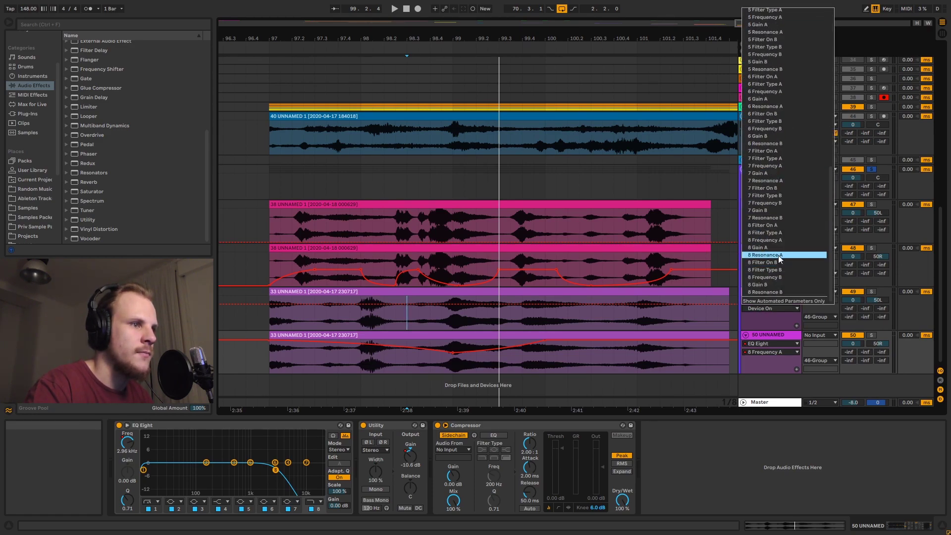
click(777, 240)
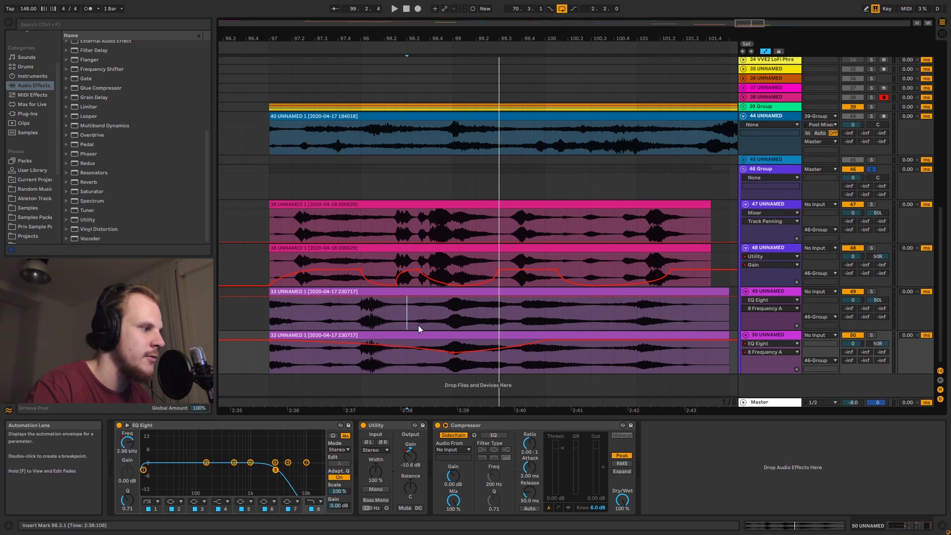
Give band 8 of track 49's EQ Eight a gentler high-cut slope
click(708, 289)
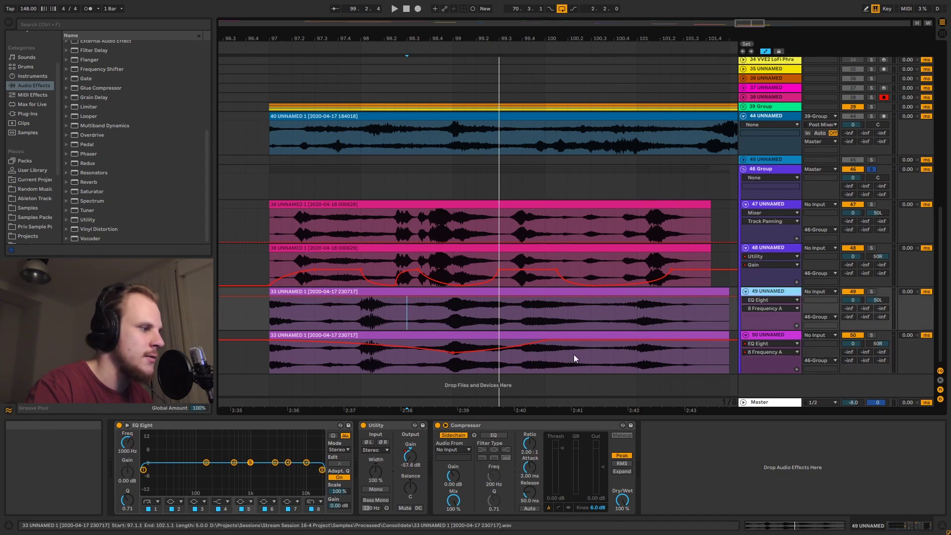
click(315, 502)
click(314, 488)
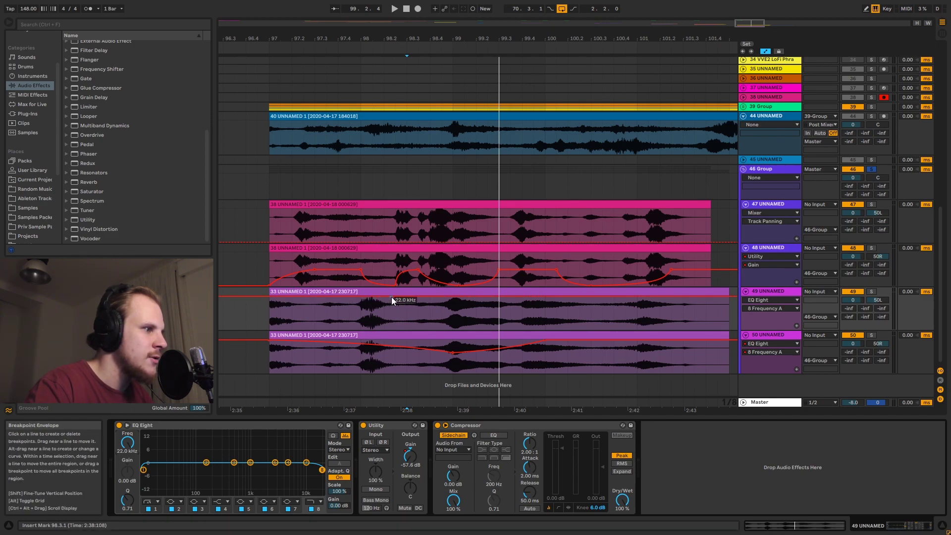
Draw cutoff breakpoints dipping to about 1.57 kHz, then rising later in the clip
click(392, 296)
drag(456, 298, 456, 309)
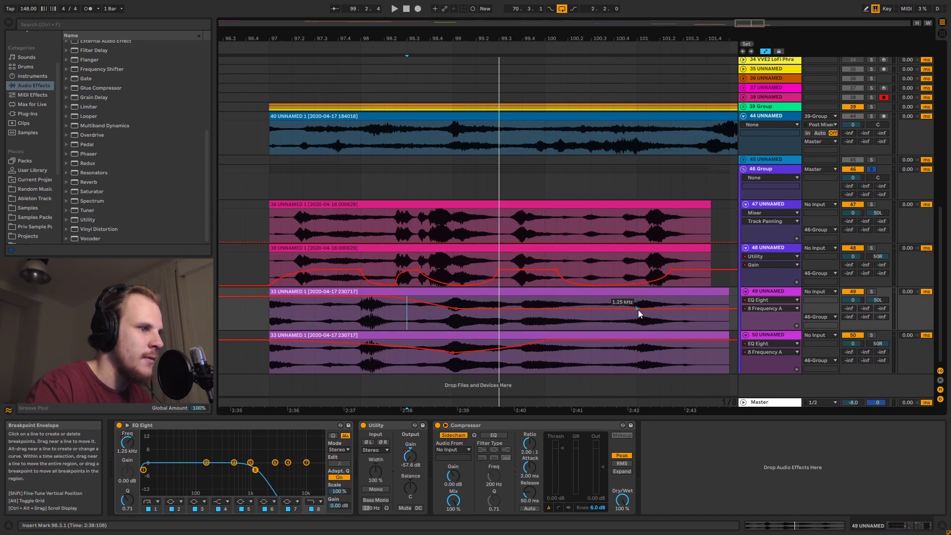
drag(638, 310, 637, 296)
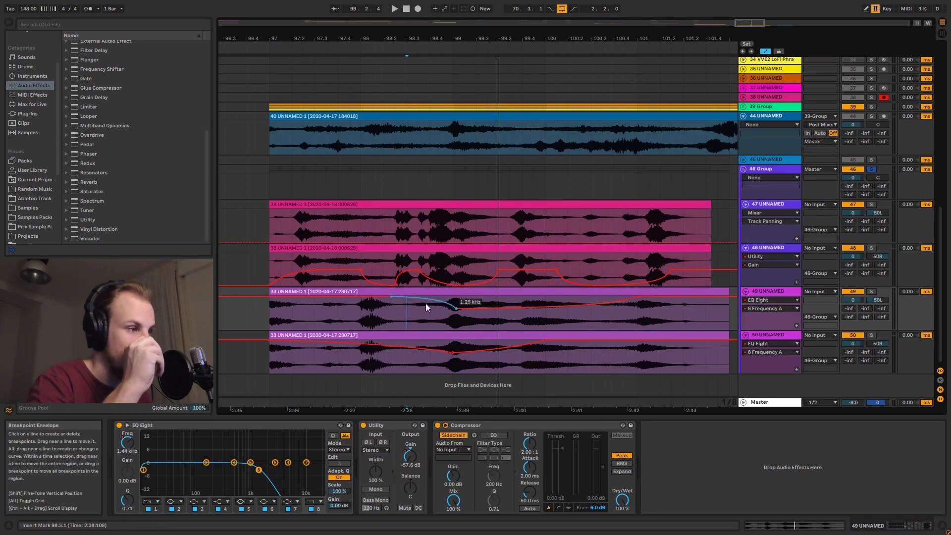
click(268, 224)
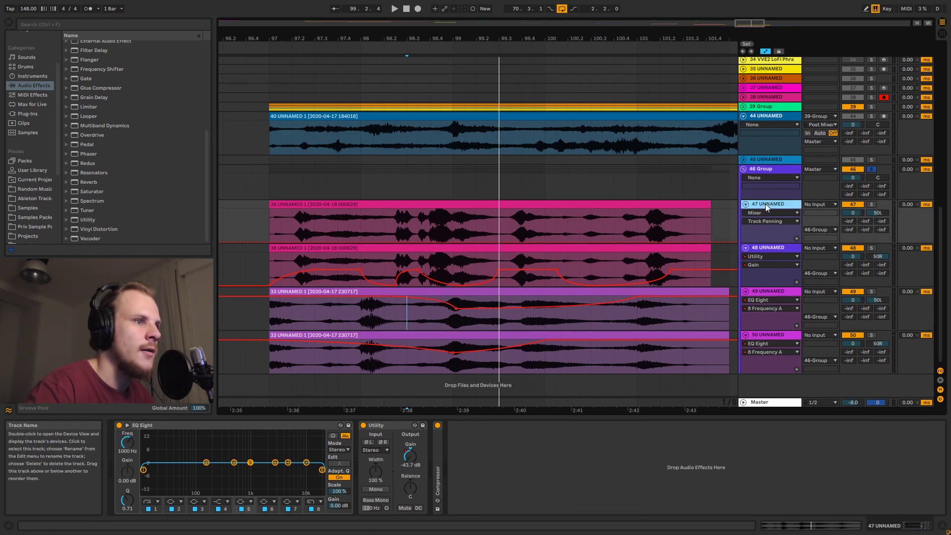
Switch track 47's EQ Eight band 8 to a 12 dB high cut and automate its frequency
click(314, 502)
click(314, 486)
click(128, 442)
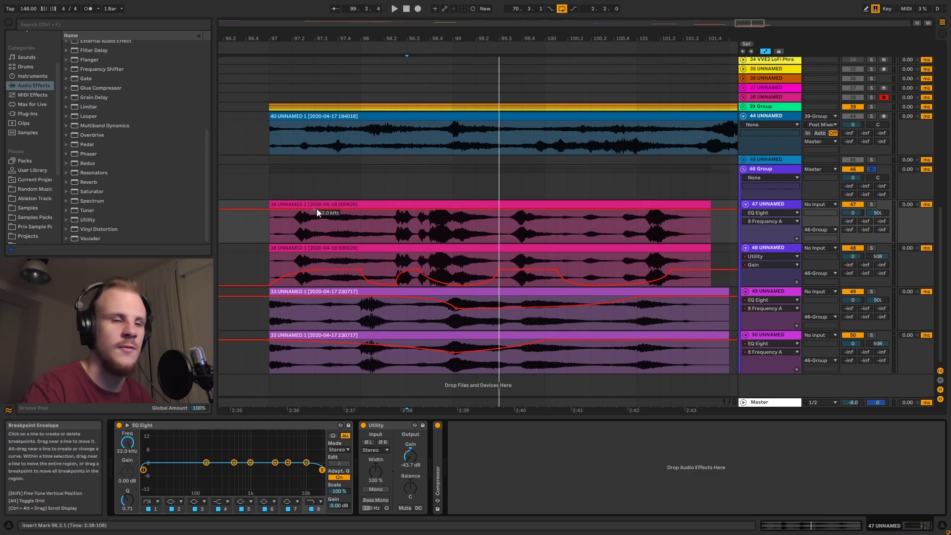
Draw cutoff breakpoints dipping to 1.76 kHz and returning to 22 kHz
click(269, 210)
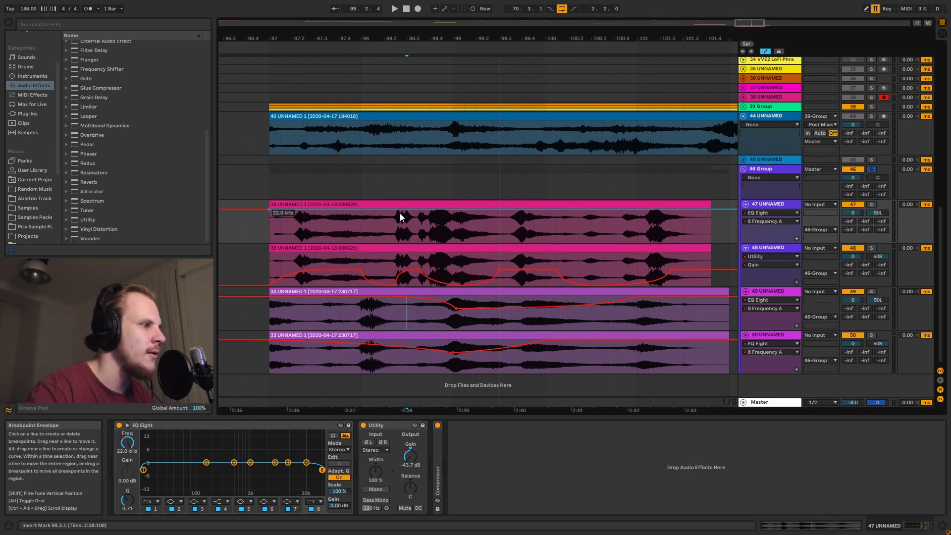
drag(394, 210, 396, 219)
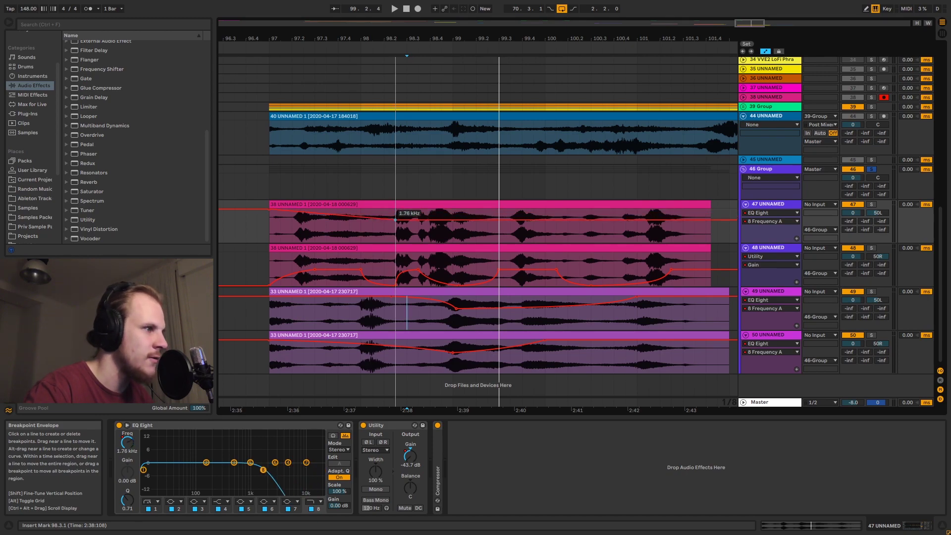
drag(476, 220, 477, 210)
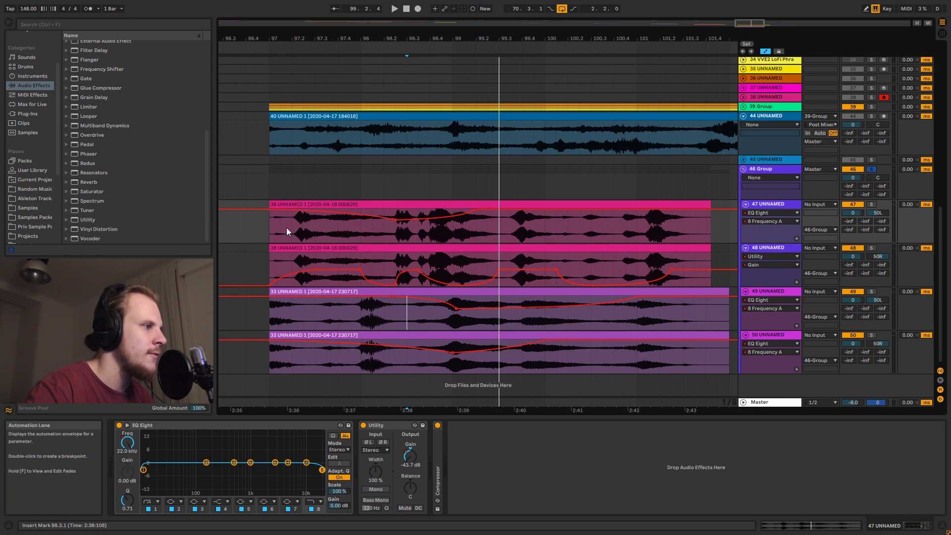
click(267, 227)
click(755, 171)
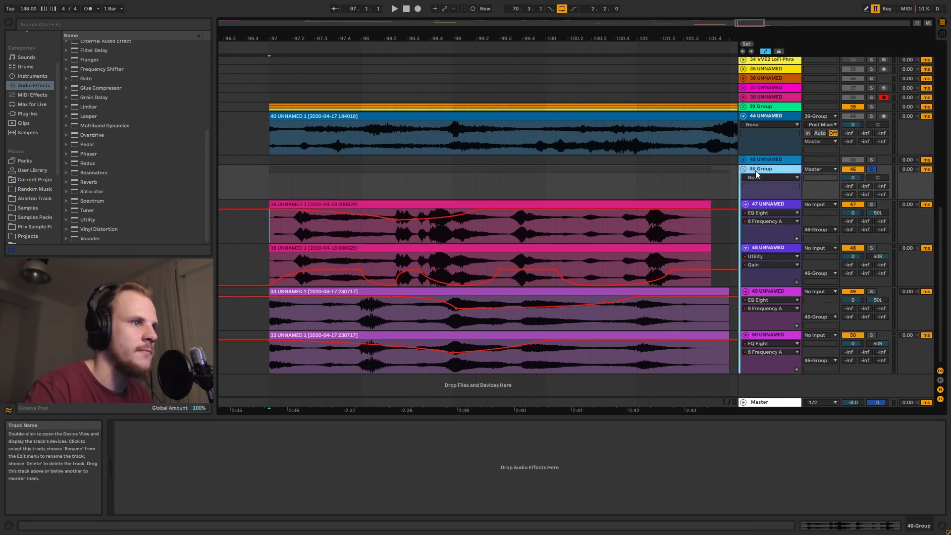
click(269, 171)
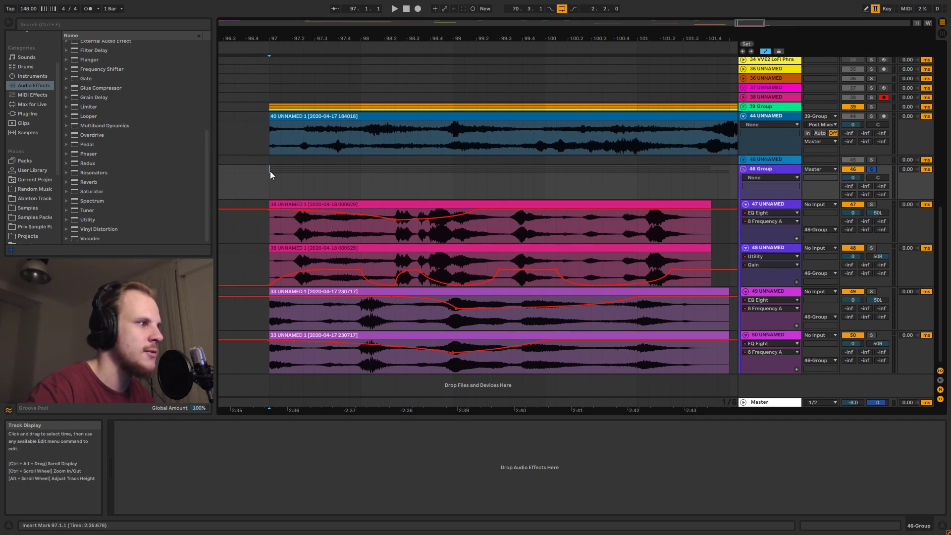
key(space)
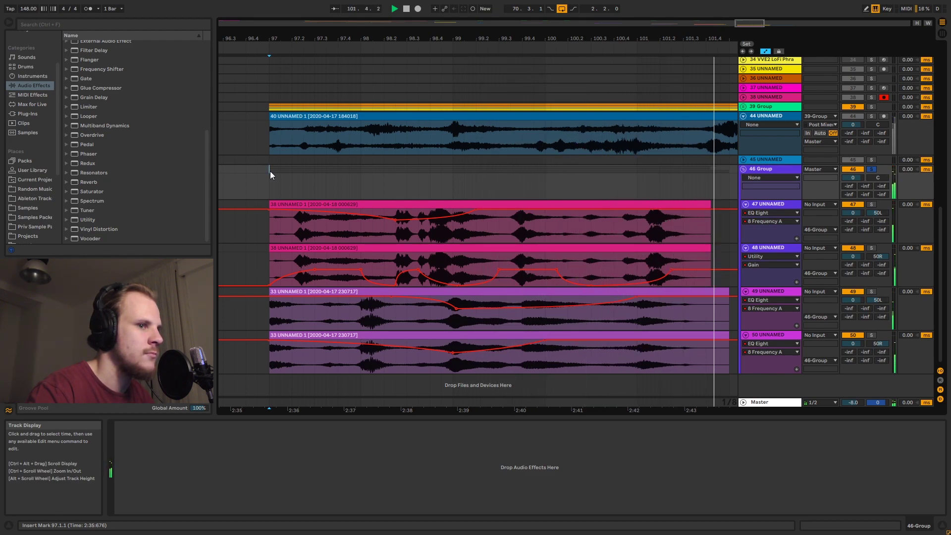
key(space)
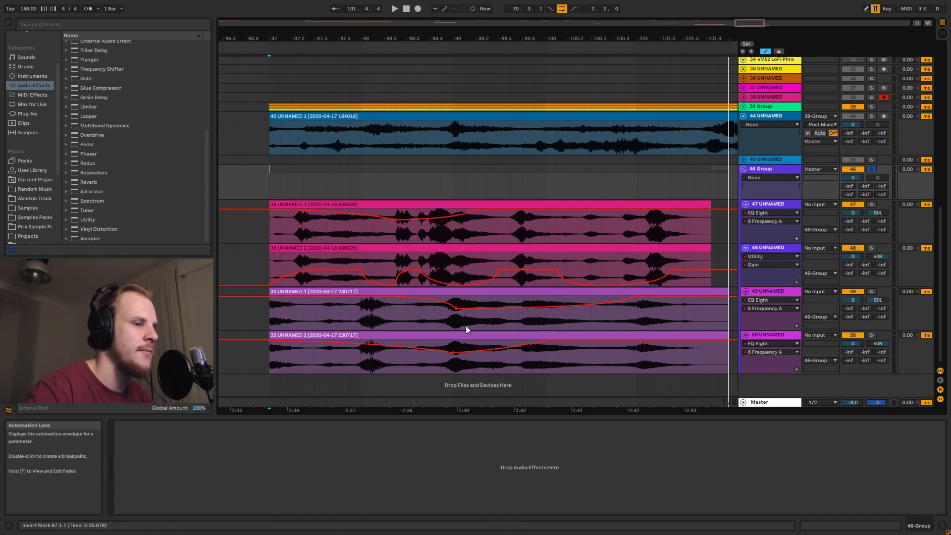
Fold tracks 47–50 to single rows and select 46 Group
click(745, 204)
click(745, 213)
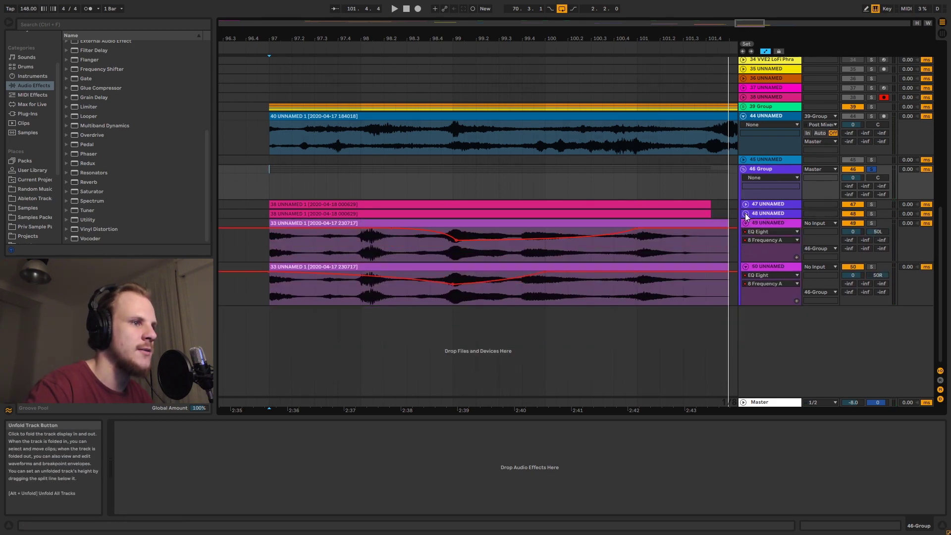
click(745, 224)
click(746, 233)
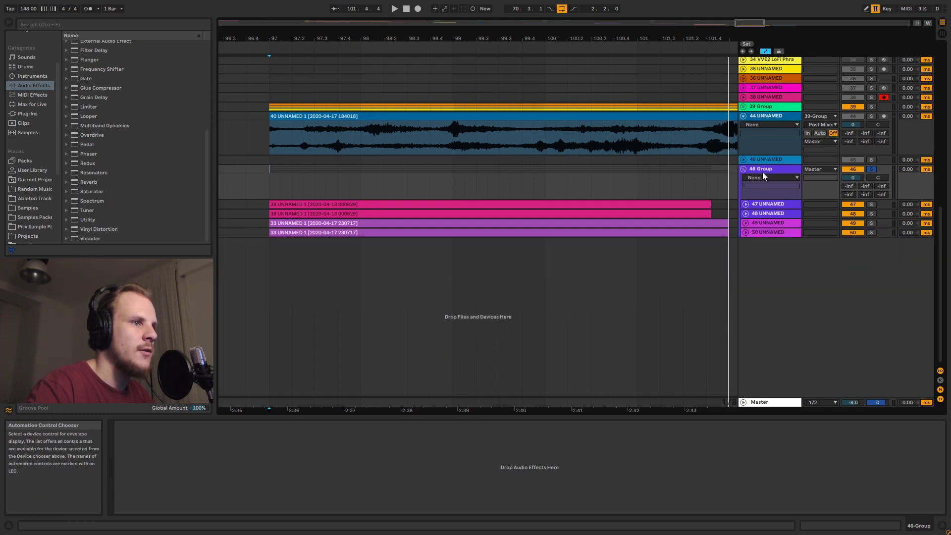
click(762, 172)
Set the group's Delay to 16th notes, about 29% feedback, ping-pong on, 27% mix
scroll(126, 129, up, 4)
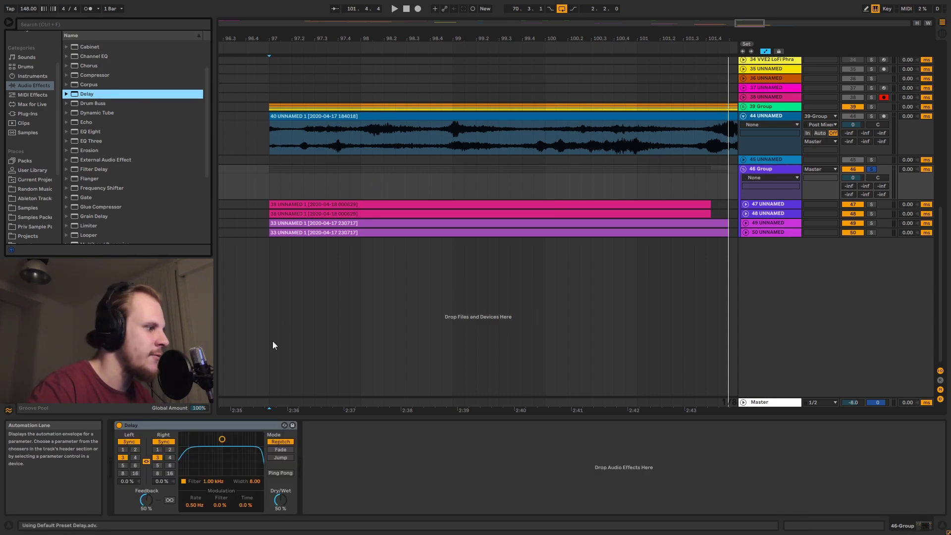
click(157, 473)
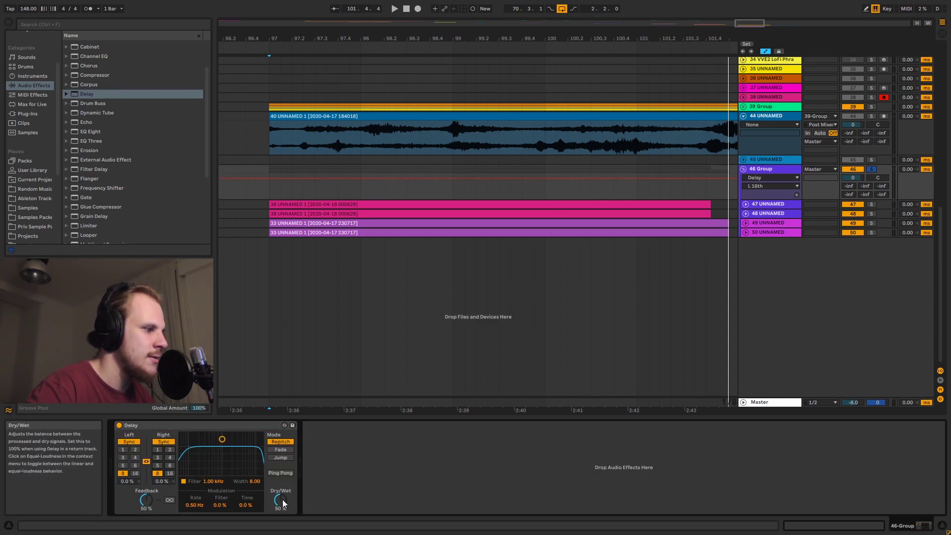
drag(146, 501, 146, 508)
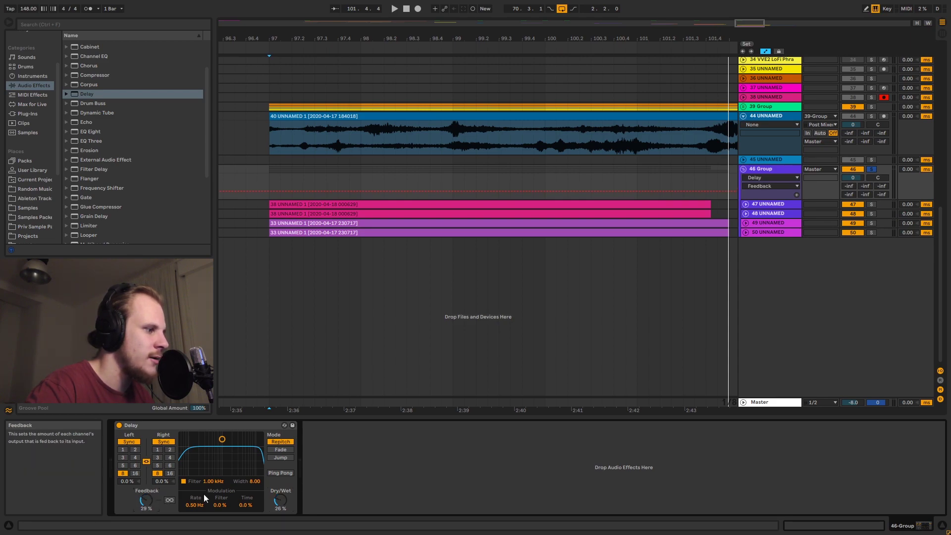
click(280, 472)
drag(281, 501, 280, 498)
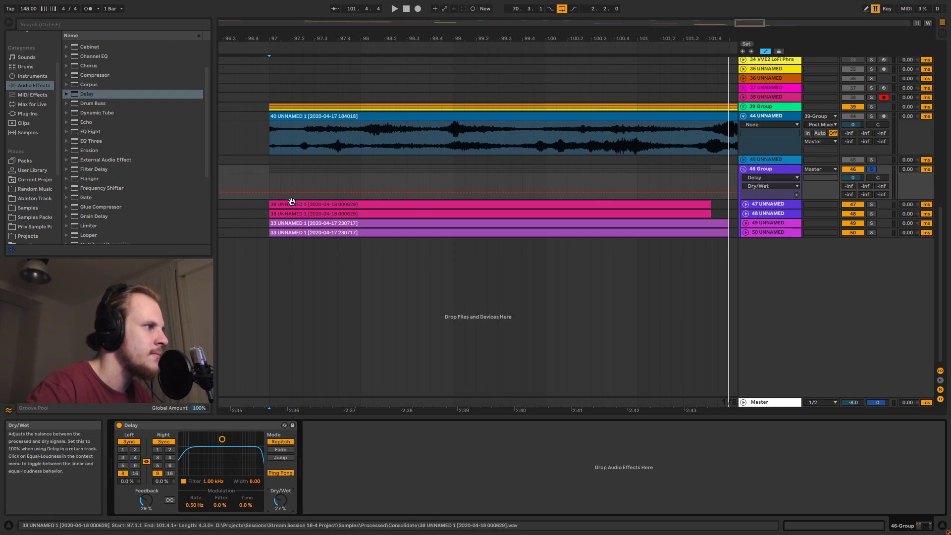
Add Reverb after the Delay, turn off its input high cut, and show HiShelf On automation
scroll(110, 178, down, 5)
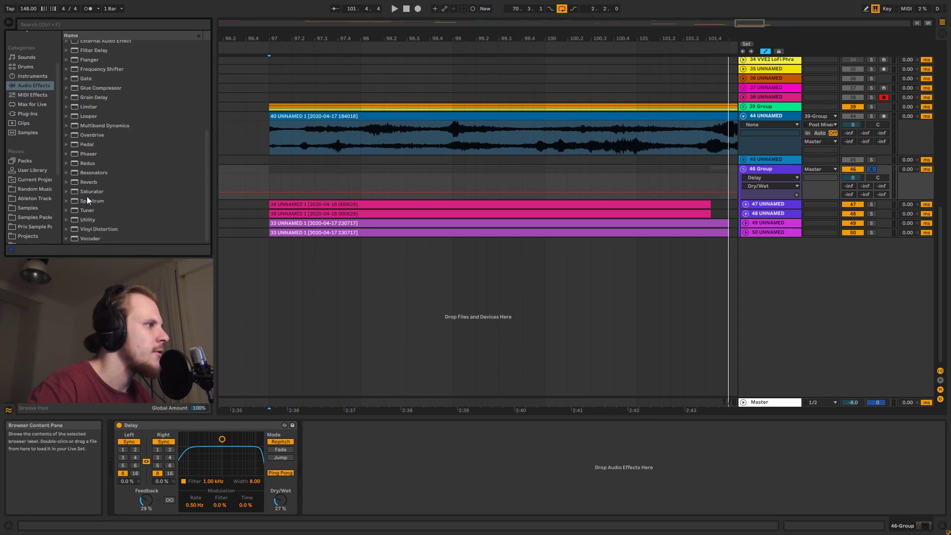
drag(90, 181, 360, 496)
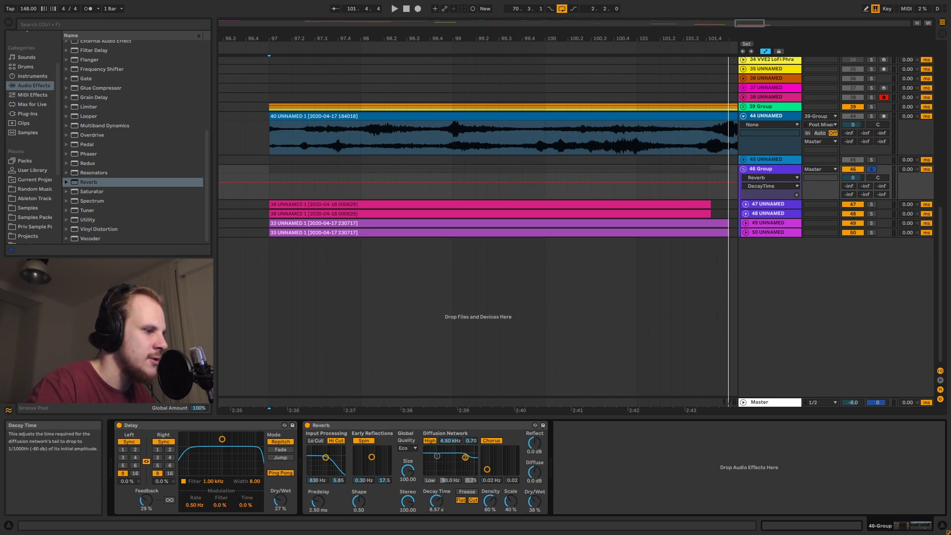
click(336, 441)
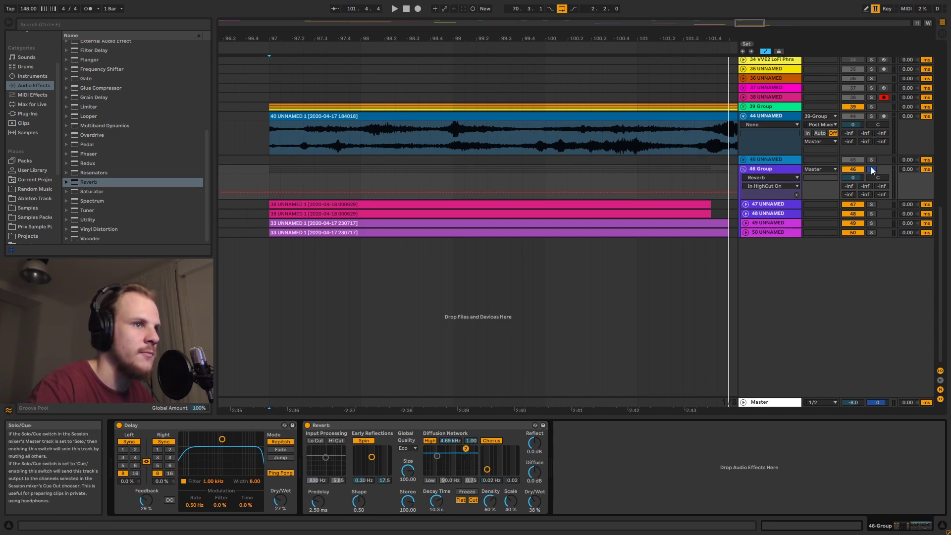
click(429, 441)
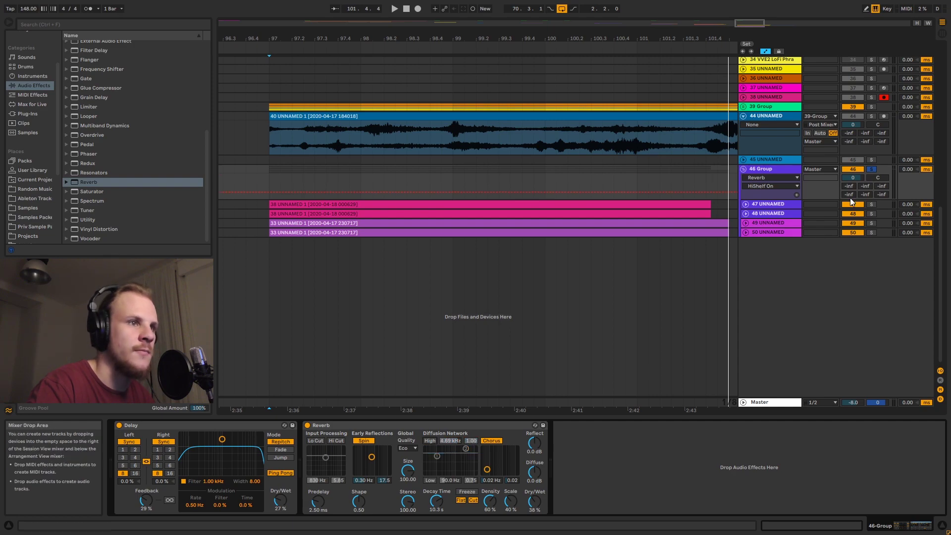
Play the vocal group from bar 97 while zooming out to see the whole section
click(270, 172)
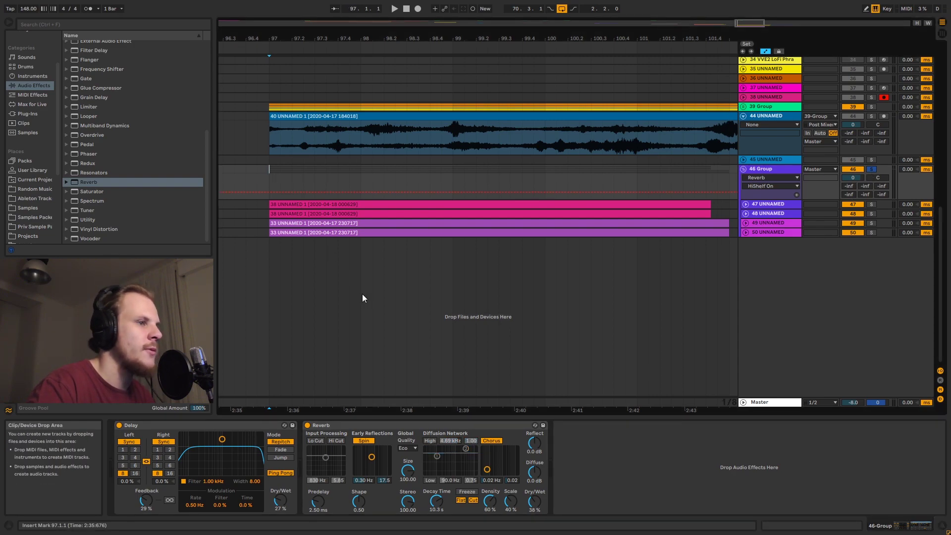
key(space)
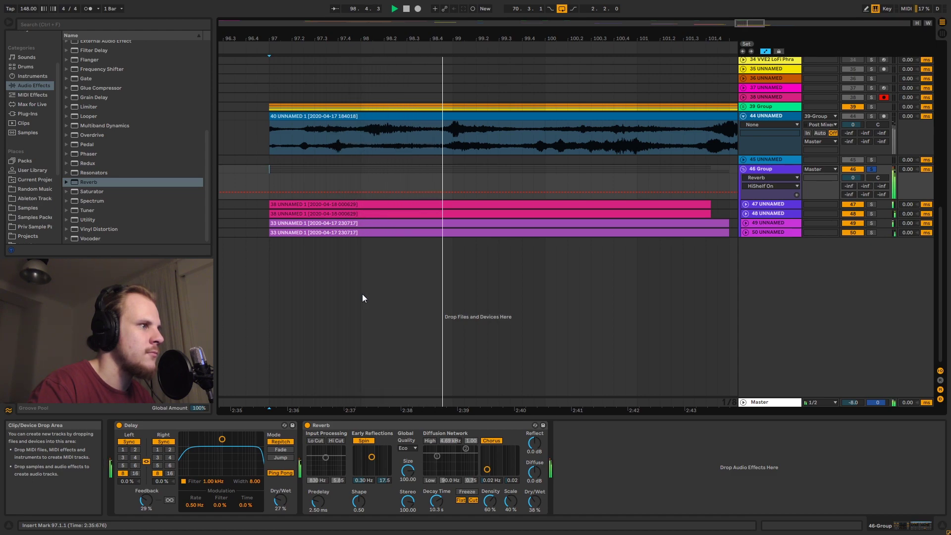
drag(438, 35, 377, 12)
drag(376, 55, 376, 62)
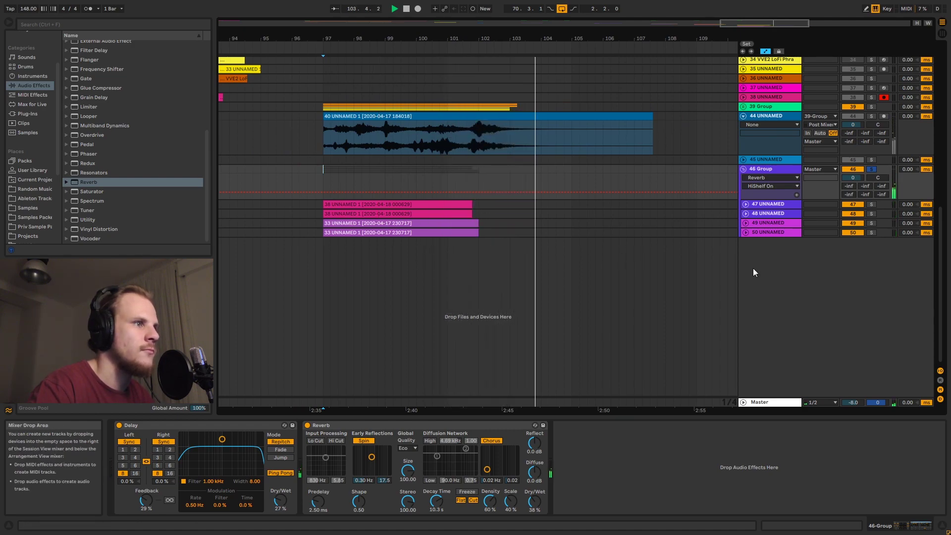
key(space)
Insert a new audio track 51 with its input routed from 46-Group
right_click(765, 260)
click(798, 265)
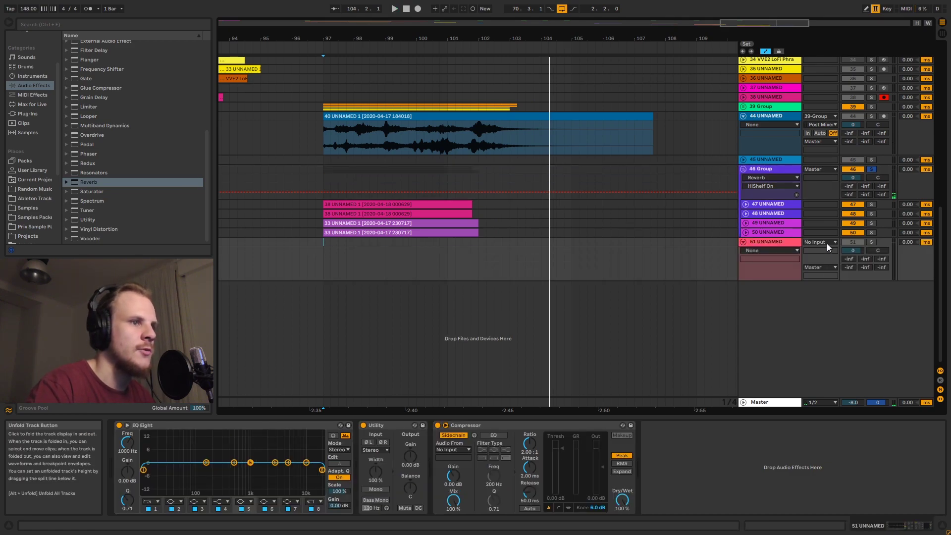
click(827, 242)
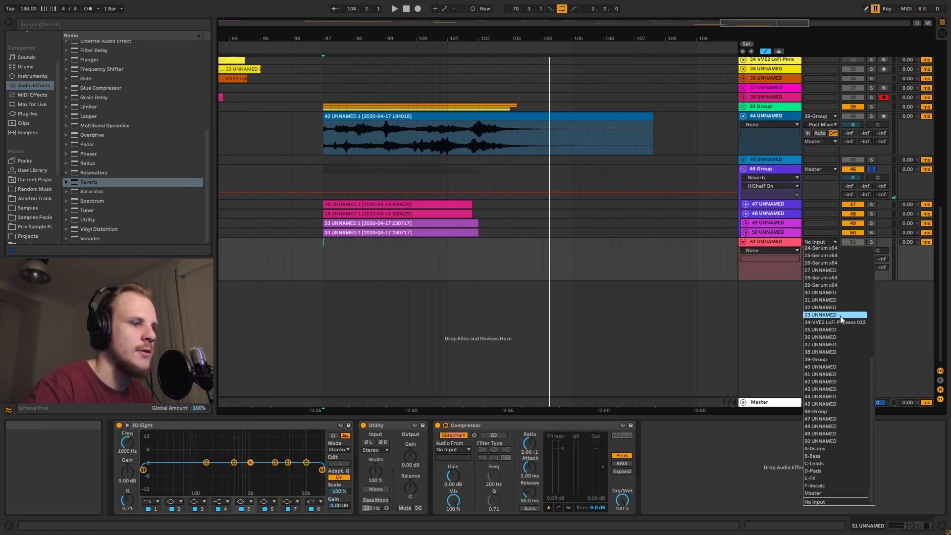
click(834, 412)
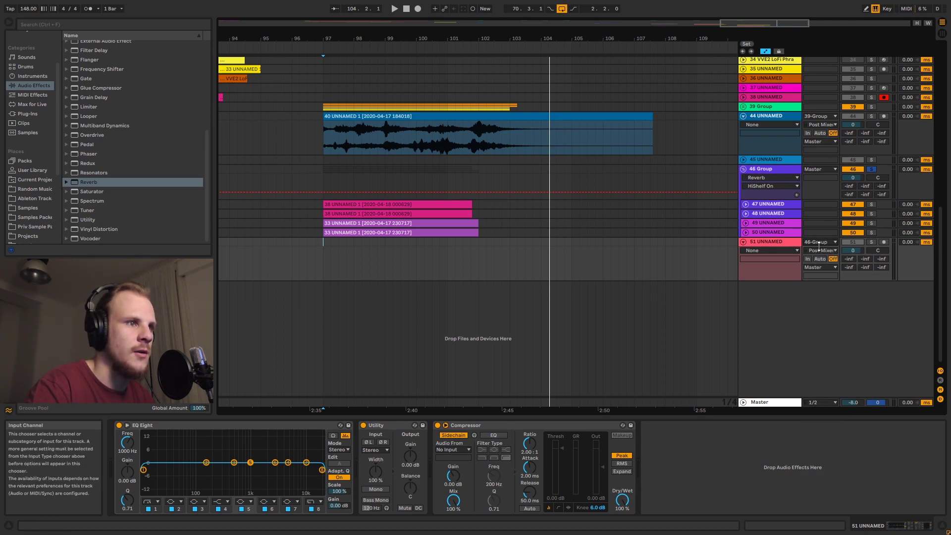
Arm track 51, record the group's output from bar 97, and select the new clip
click(884, 243)
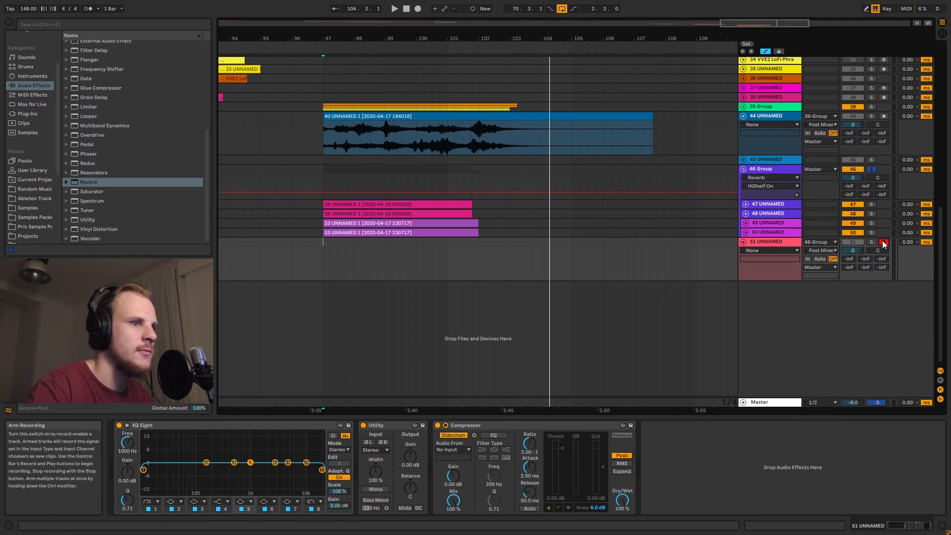
click(418, 8)
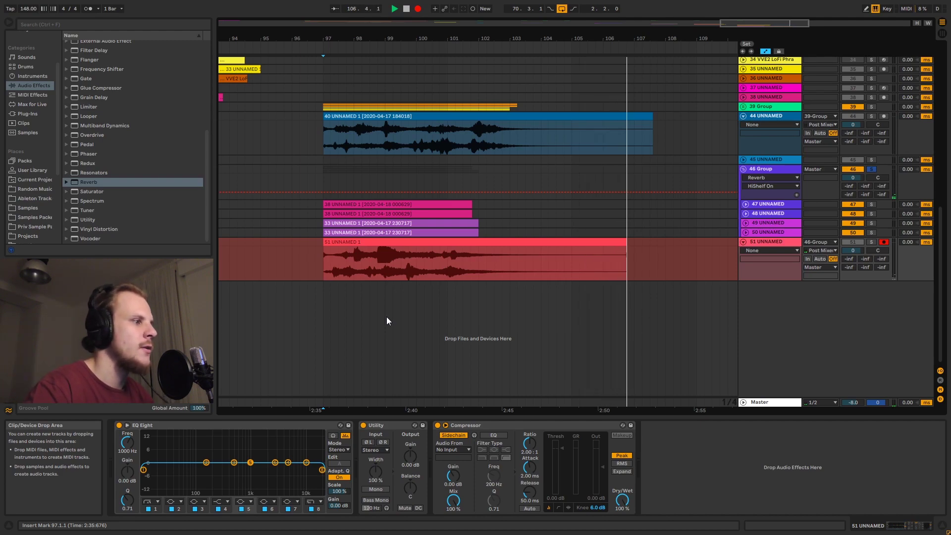
key(space)
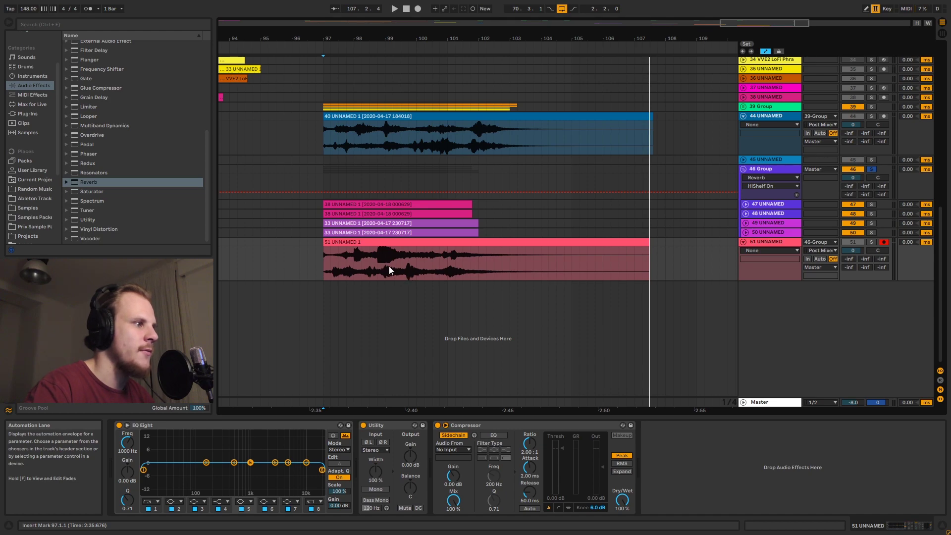
click(386, 241)
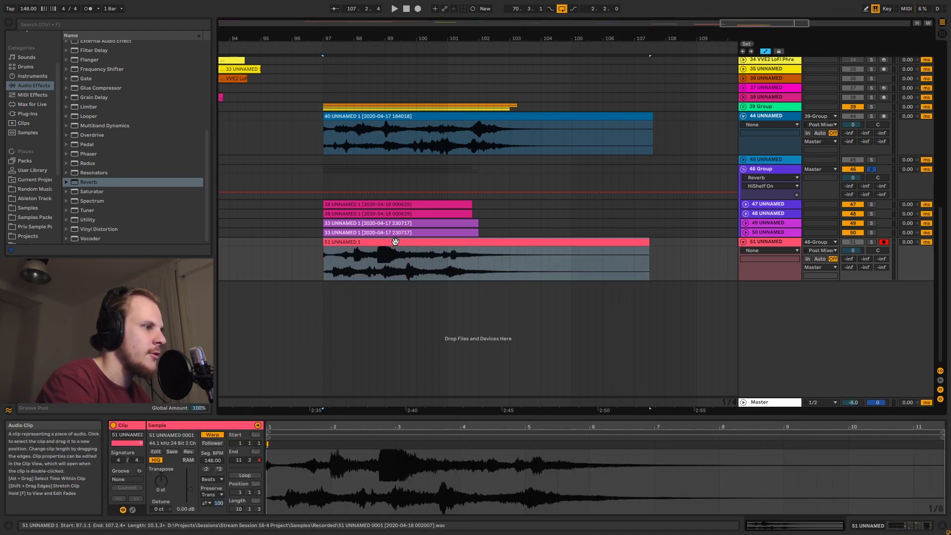
Consolidate the recorded clip, lower its gain slightly, inspect the waveform, then delete it
key(ctrl+j)
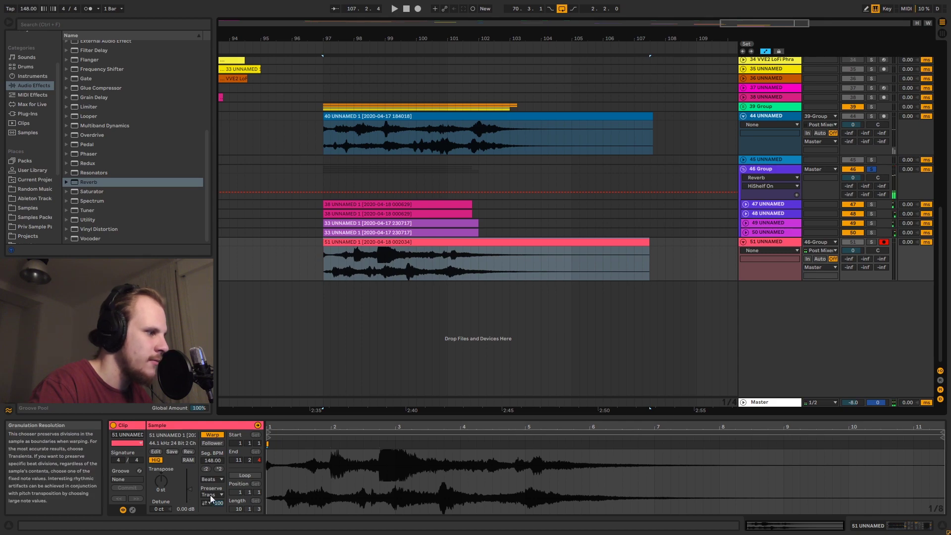
drag(190, 492, 190, 493)
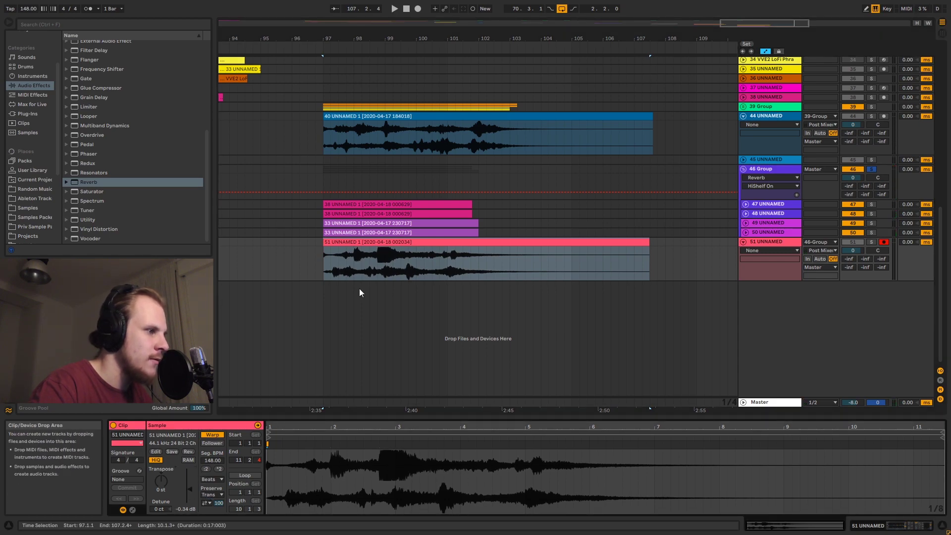
drag(381, 45, 382, 139)
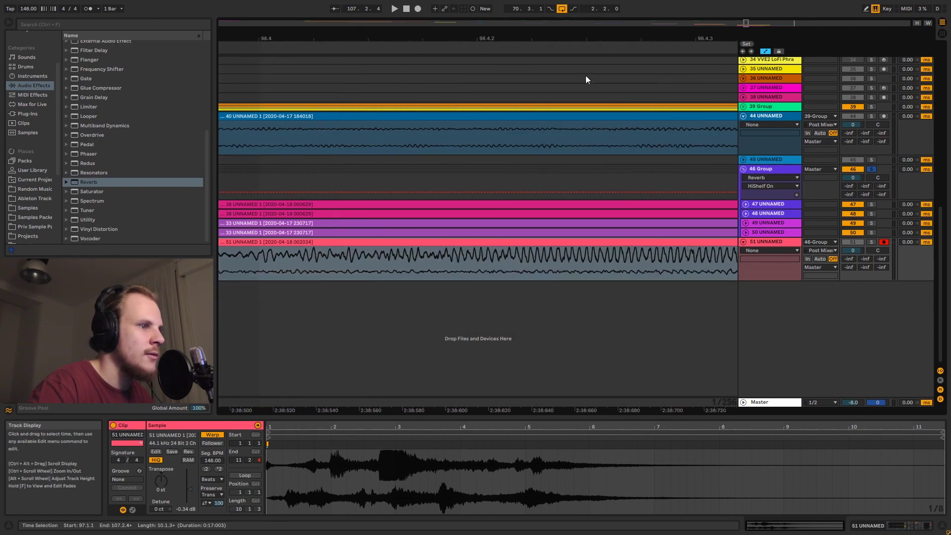
drag(597, 38, 462, 42)
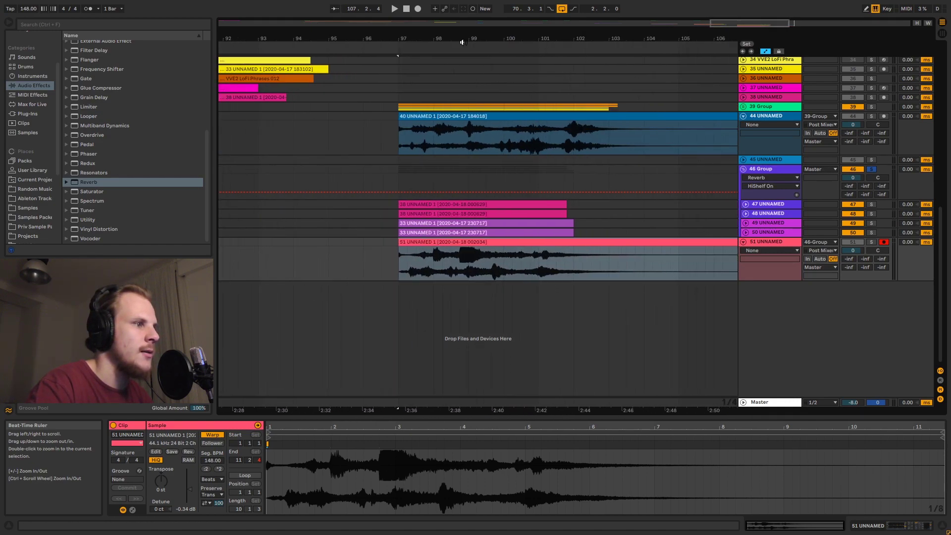
key(Delete)
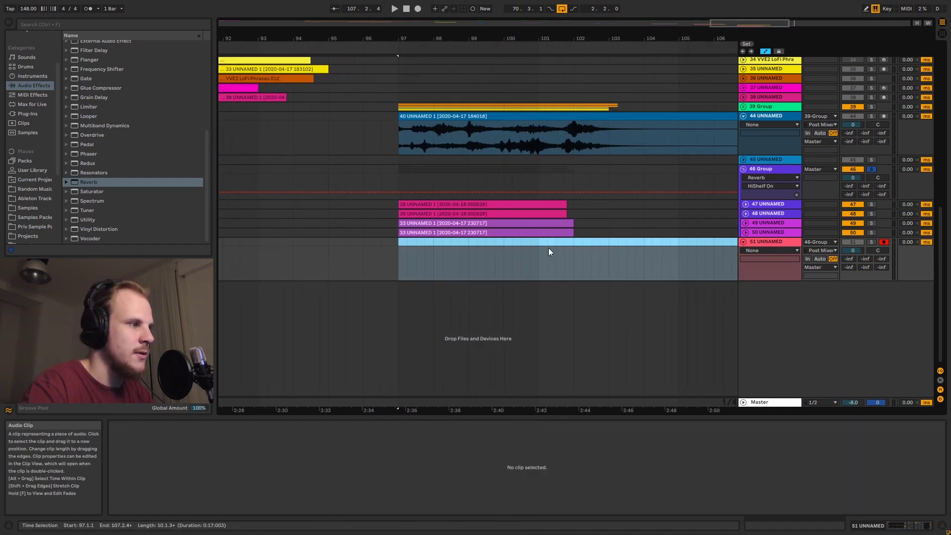
Set 46 Group's Track Volume to -14 dB
click(399, 243)
click(853, 178)
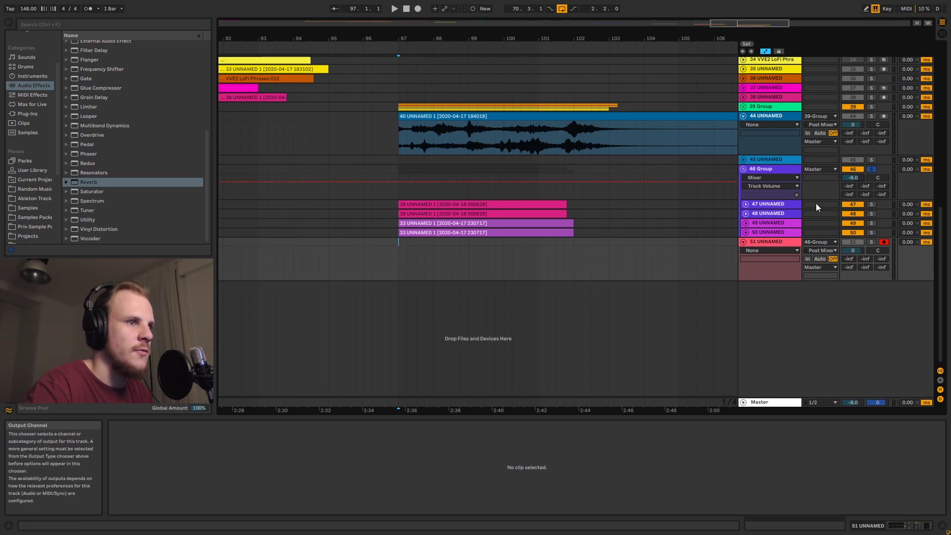
key(Down)
key(Down)
Re-record the group into track 51 starting at bar 97
click(402, 244)
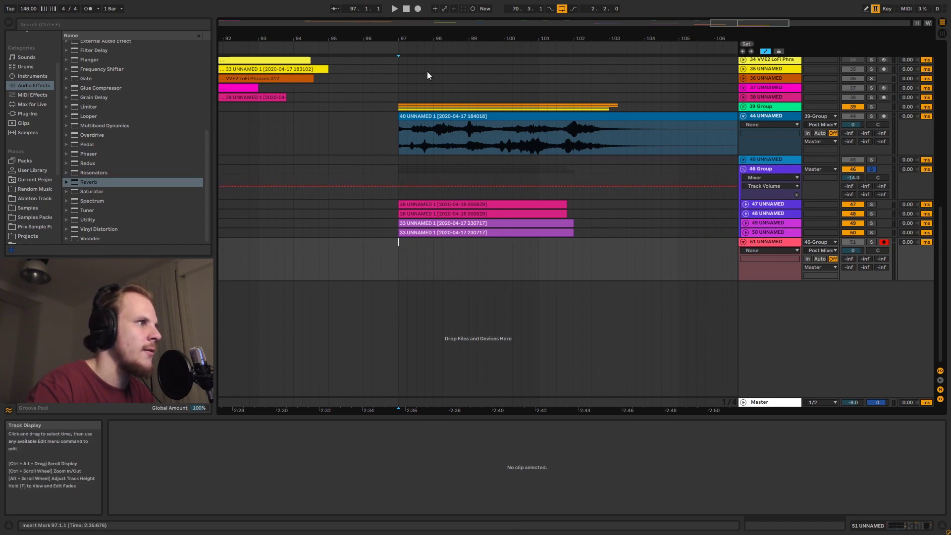
click(418, 8)
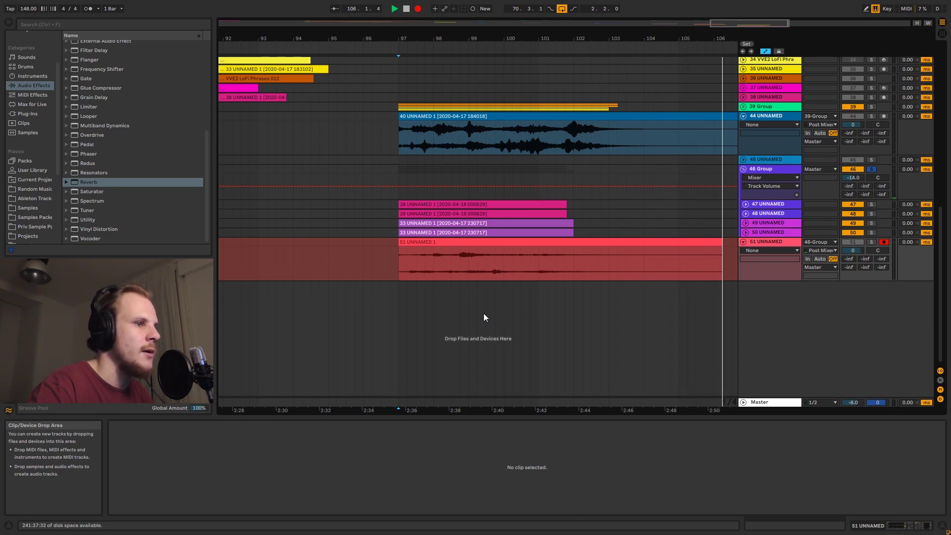
key(space)
Consolidate the new clip on track 51 and zoom in to inspect it near bar 98
click(672, 253)
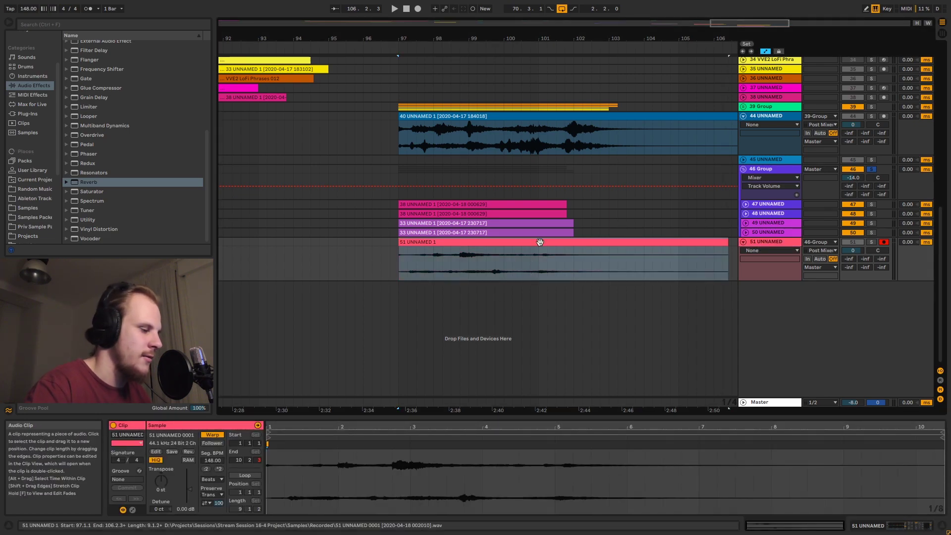
key(ctrl+j)
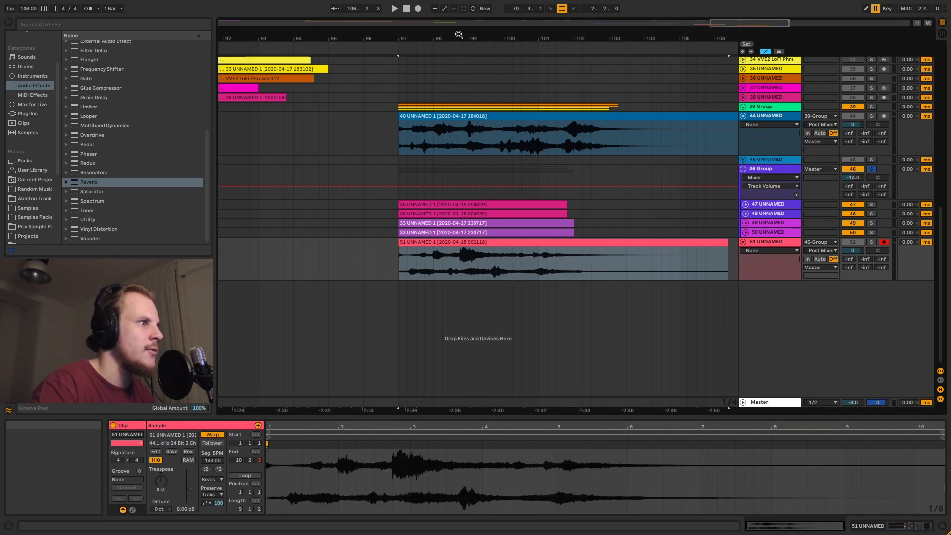
ctrl+scroll(462, 250, up, 5)
drag(461, 251, 542, 268)
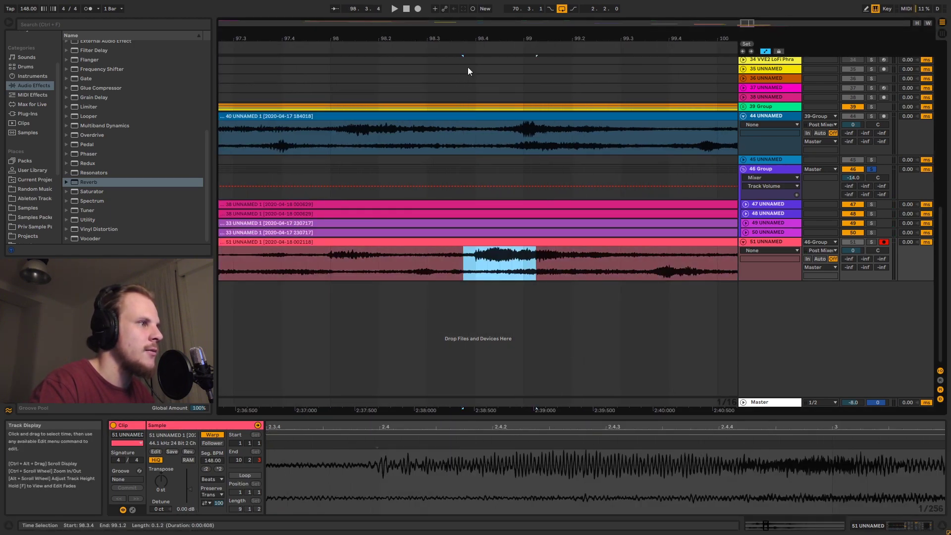
drag(477, 39, 387, 6)
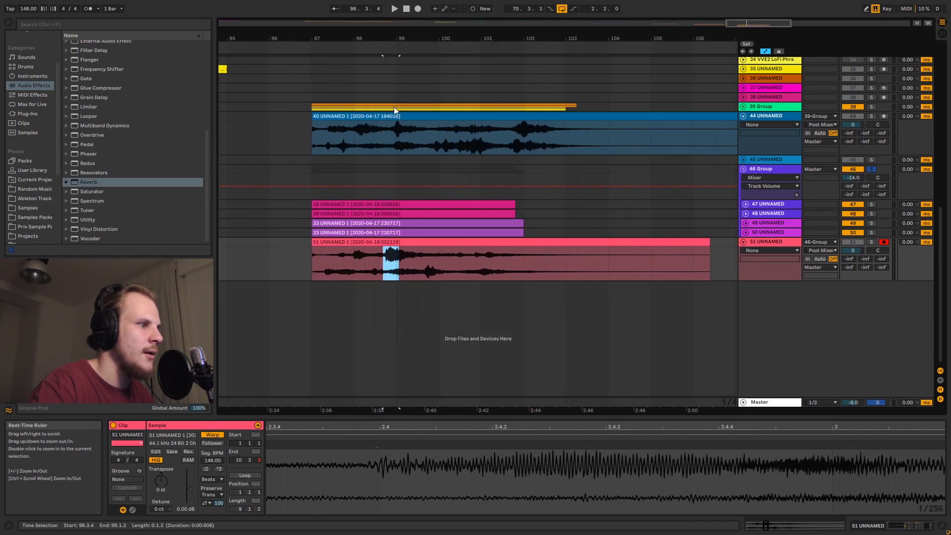